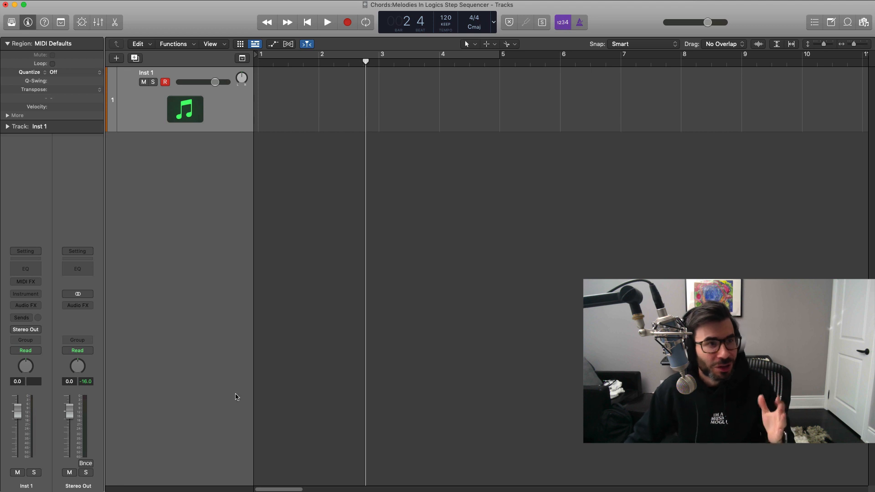
Step: Load the 808 Flex electronic drum kit onto the Inst 1 track and create a pattern region on it
{"action": "left_click", "coordinate": [11, 22]}
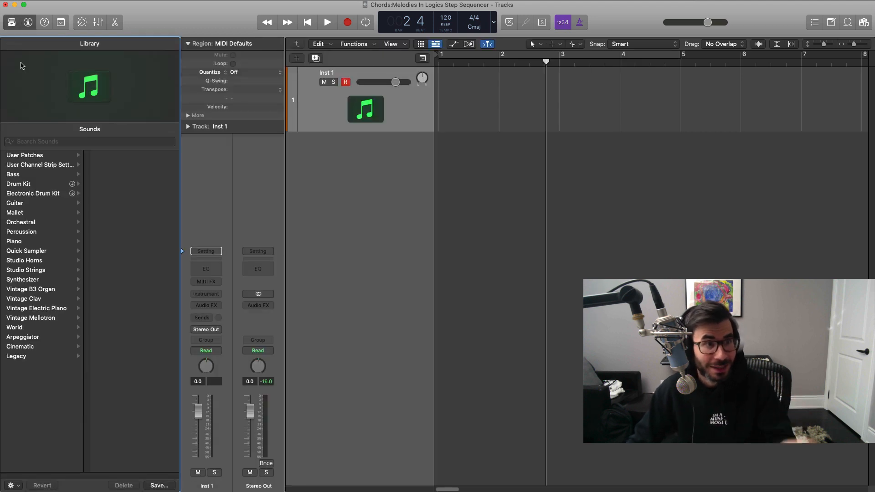
{"action": "left_click", "coordinate": [28, 194]}
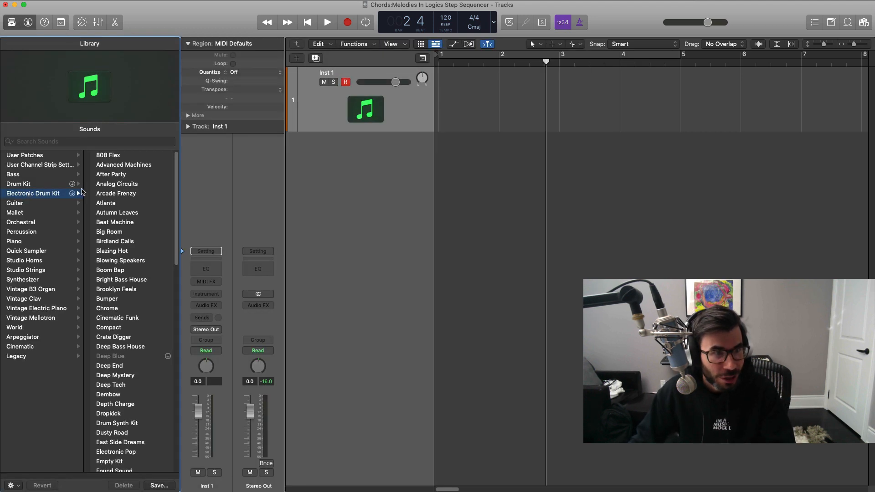
{"action": "left_click", "coordinate": [107, 155]}
{"action": "right_click", "coordinate": [482, 100]}
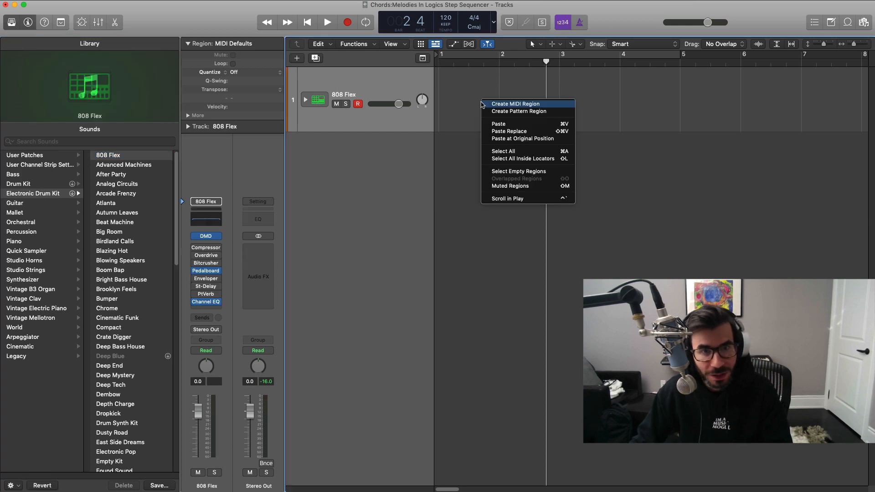
{"action": "left_click", "coordinate": [500, 111]}
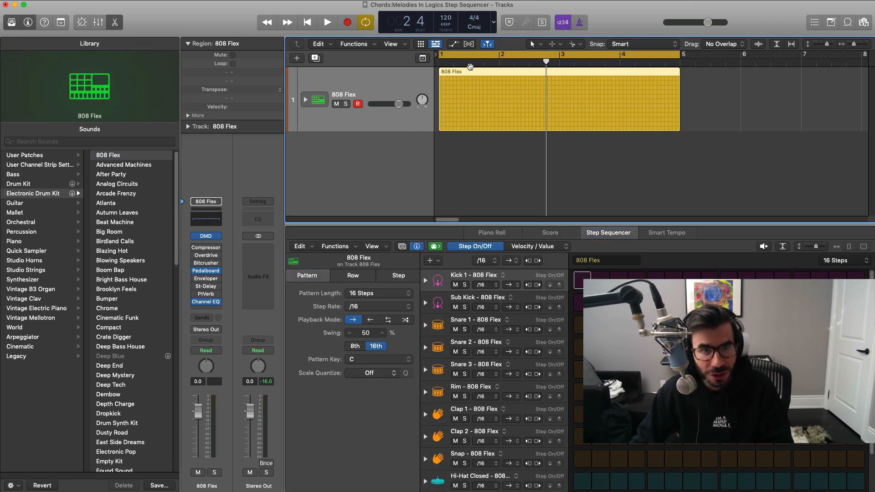
{"action": "left_click", "coordinate": [11, 22]}
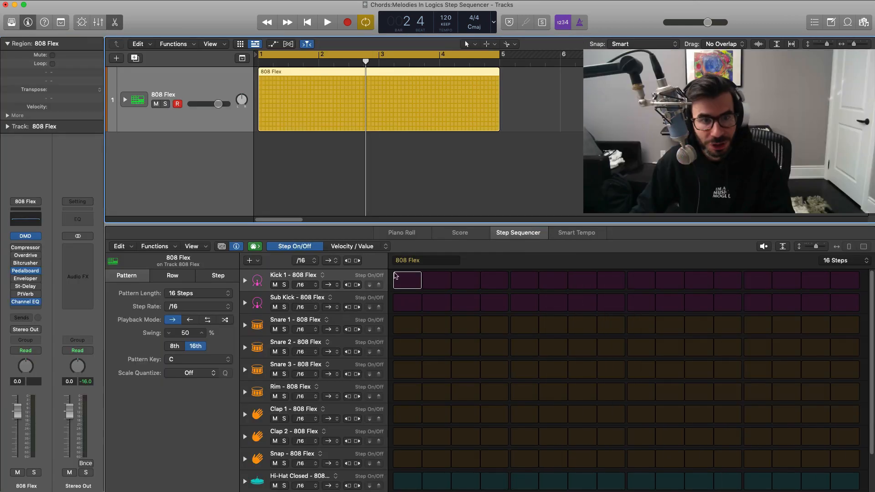
Step: Program and play a beat with Kick 1 on steps 1 and 11, Snare 1 on steps 5 and 13, and closed hi-hats on all 16 steps
{"action": "left_click", "coordinate": [407, 281]}
{"action": "left_click", "coordinate": [524, 324]}
{"action": "left_click", "coordinate": [696, 281]}
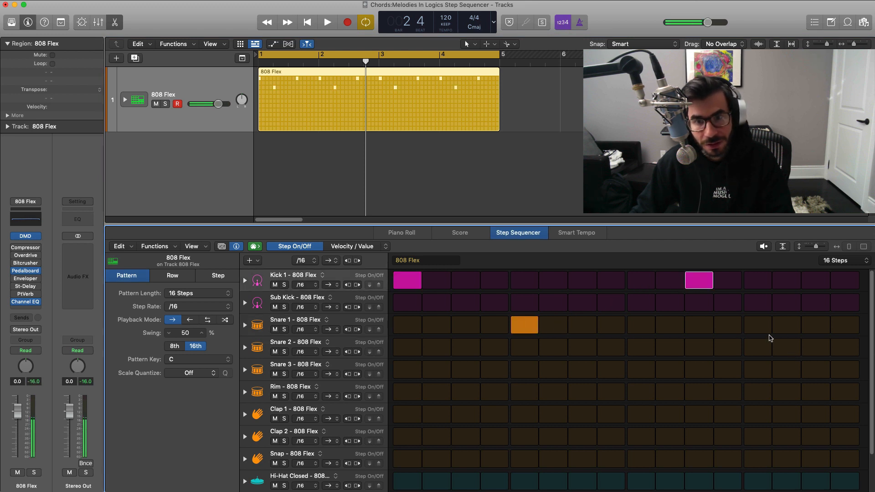
{"action": "left_click", "coordinate": [761, 329]}
{"action": "key", "text": "space"}
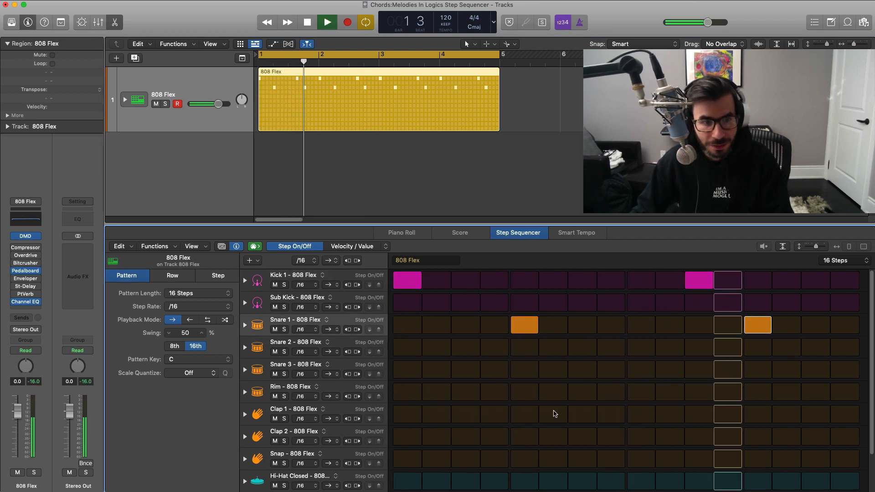
{"action": "scroll", "coordinate": [469, 473], "scroll_direction": "down", "scroll_amount": 1}
{"action": "left_click_drag", "start_coordinate": [410, 473], "coordinate": [832, 471]}
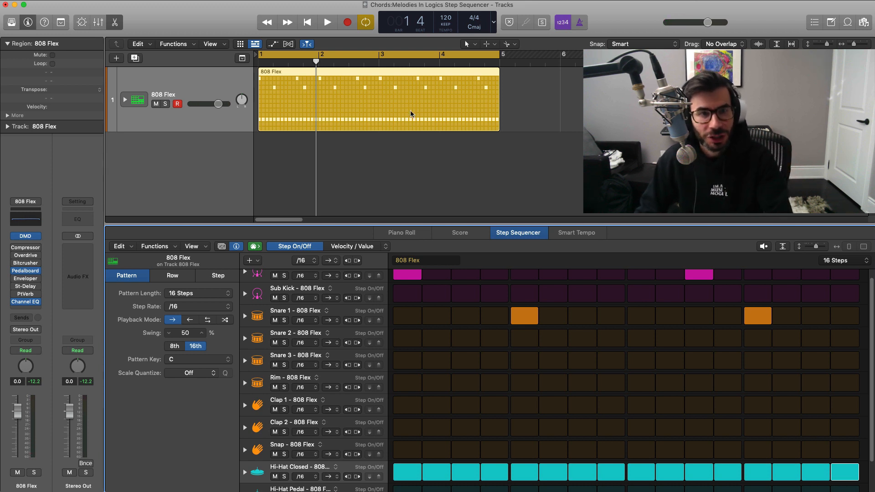
Step: Delete the 808 Flex drum pattern region and change the track's sound to Steinway Grand Piano
{"action": "left_click", "coordinate": [384, 115]}
{"action": "key", "text": "Delete"}
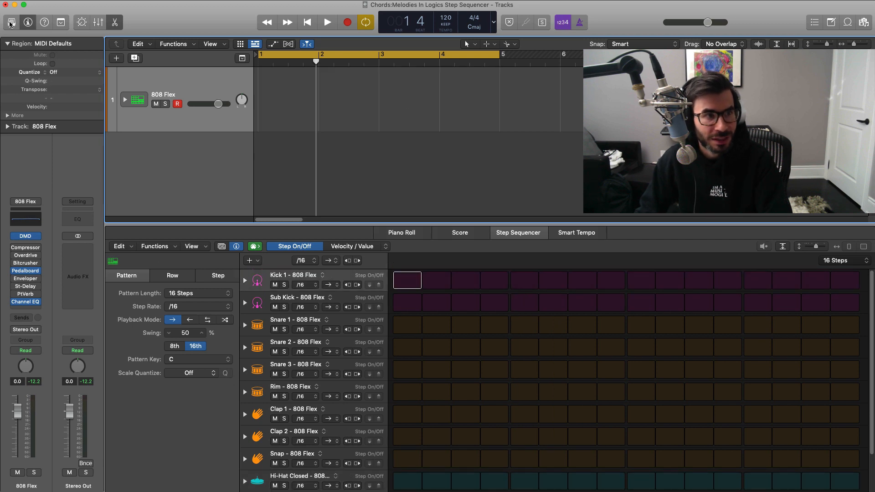
{"action": "left_click", "coordinate": [11, 22]}
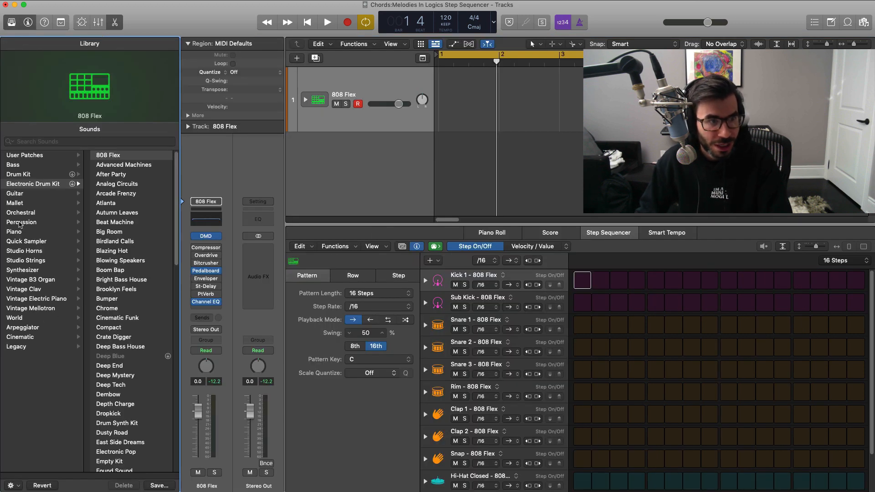
{"action": "left_click", "coordinate": [19, 232]}
{"action": "left_click", "coordinate": [122, 204]}
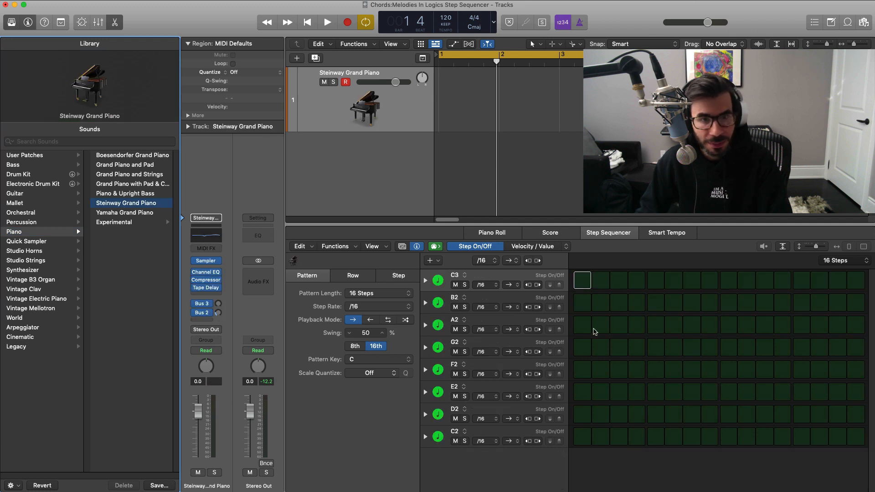
Step: Try a C3 note on the first step of the empty piano grid and delete the region it creates
{"action": "left_click", "coordinate": [581, 284]}
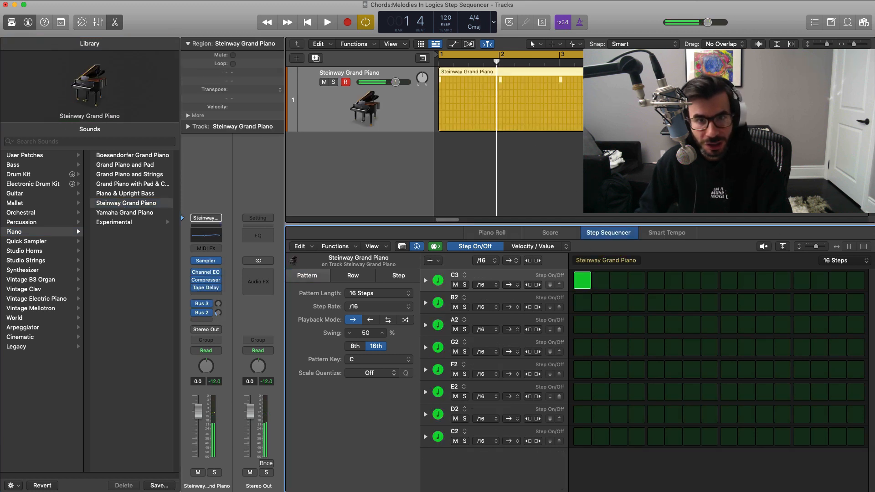
{"action": "left_click", "coordinate": [11, 22]}
{"action": "key", "text": "Delete"}
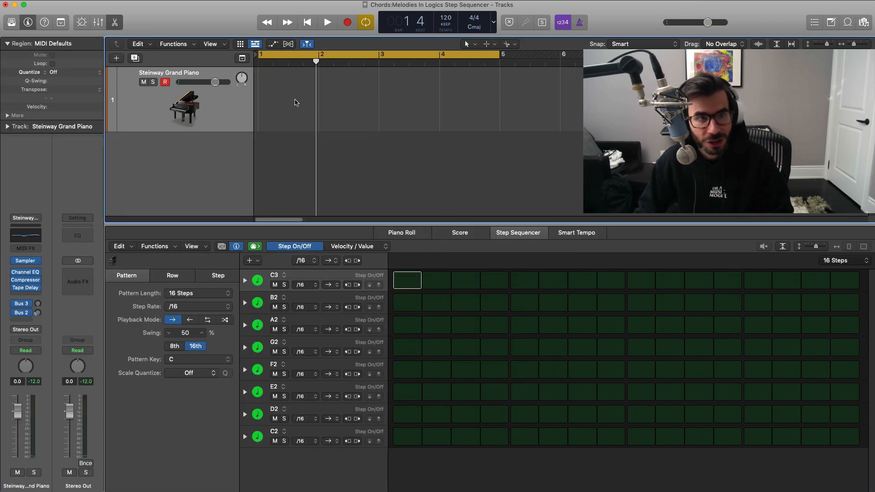
Step: Create an empty pattern region on the Steinway Grand Piano track and load the Minor scale template into it
{"action": "right_click", "coordinate": [287, 99]}
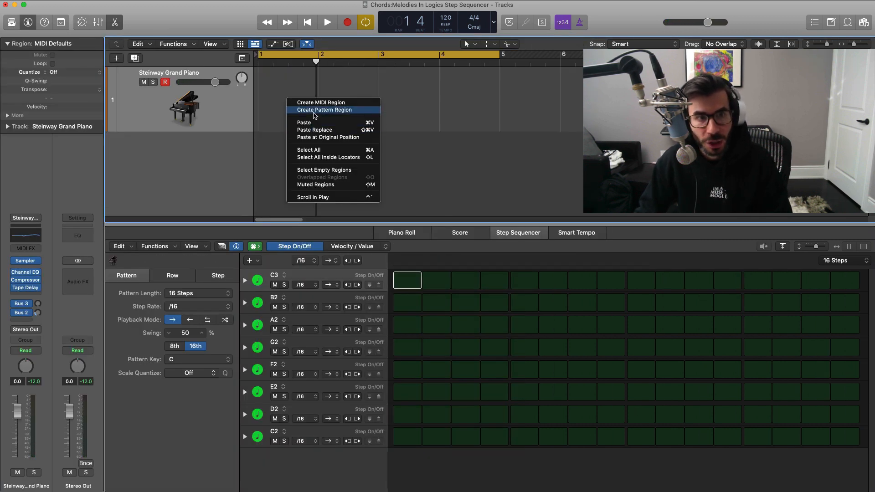
{"action": "left_click", "coordinate": [314, 110]}
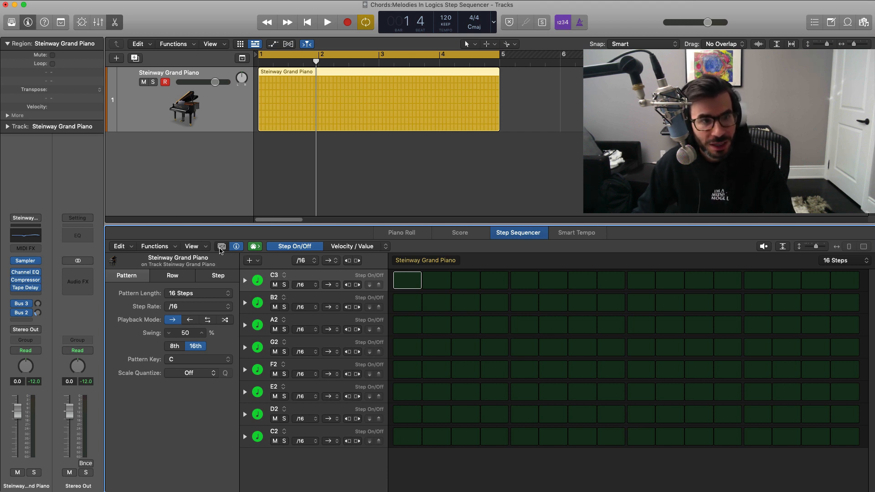
{"action": "left_click", "coordinate": [221, 248]}
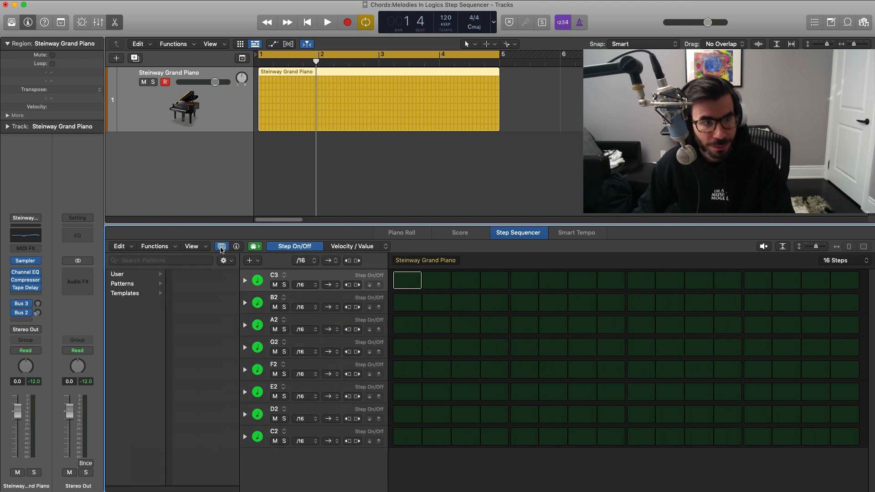
{"action": "left_click", "coordinate": [136, 295]}
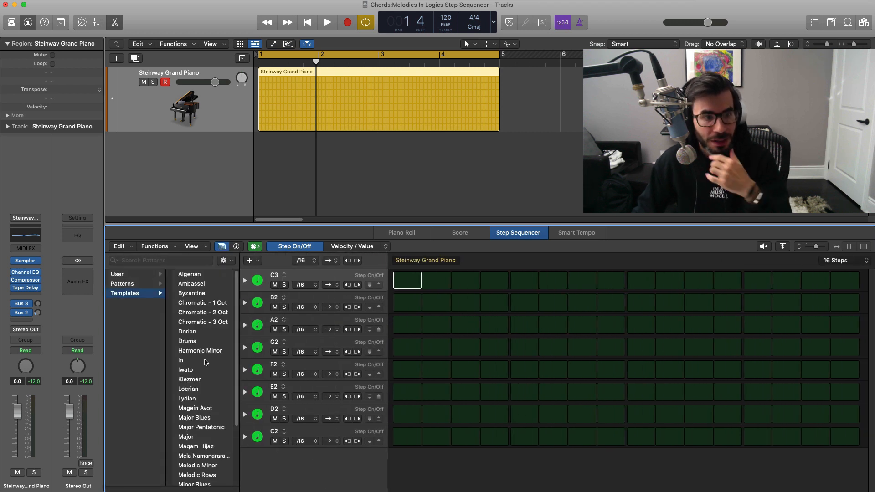
{"action": "scroll", "coordinate": [207, 347], "scroll_direction": "down", "scroll_amount": 5}
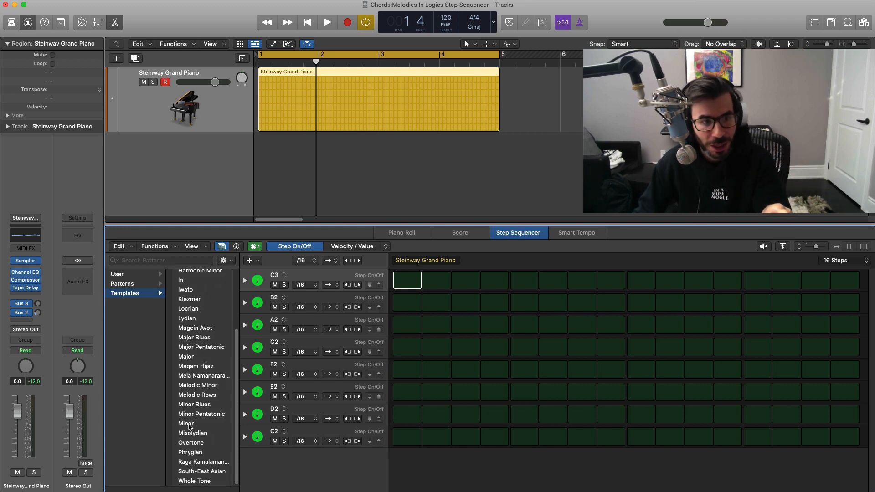
{"action": "scroll", "coordinate": [190, 439], "scroll_direction": "up", "scroll_amount": 5}
{"action": "scroll", "coordinate": [190, 437], "scroll_direction": "down", "scroll_amount": 5}
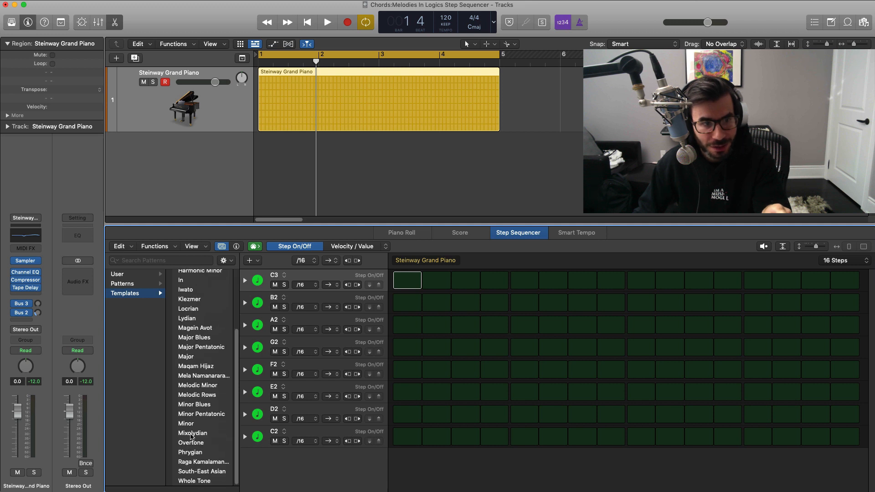
{"action": "left_click", "coordinate": [192, 424]}
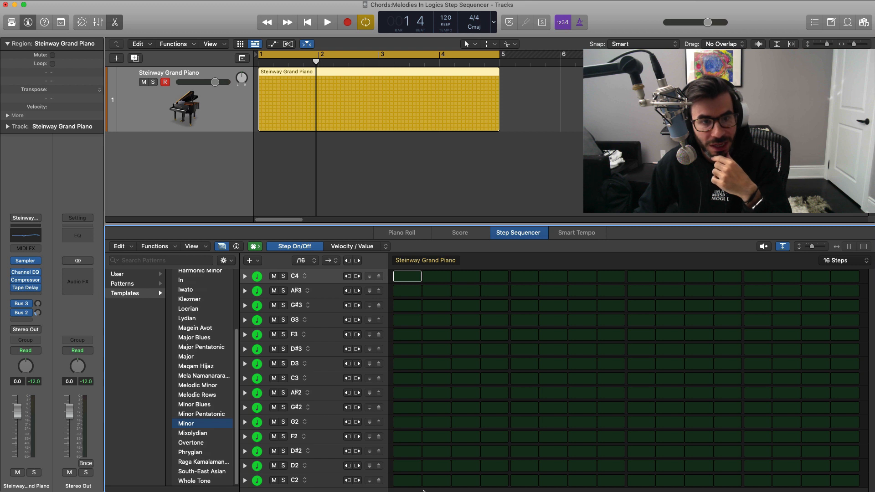
Step: Activate the first step on the C2, D#2, F2, G#2 and D#3 rows
{"action": "left_click", "coordinate": [407, 480]}
{"action": "left_click", "coordinate": [407, 451]}
{"action": "left_click", "coordinate": [407, 436]}
{"action": "left_click", "coordinate": [407, 407]}
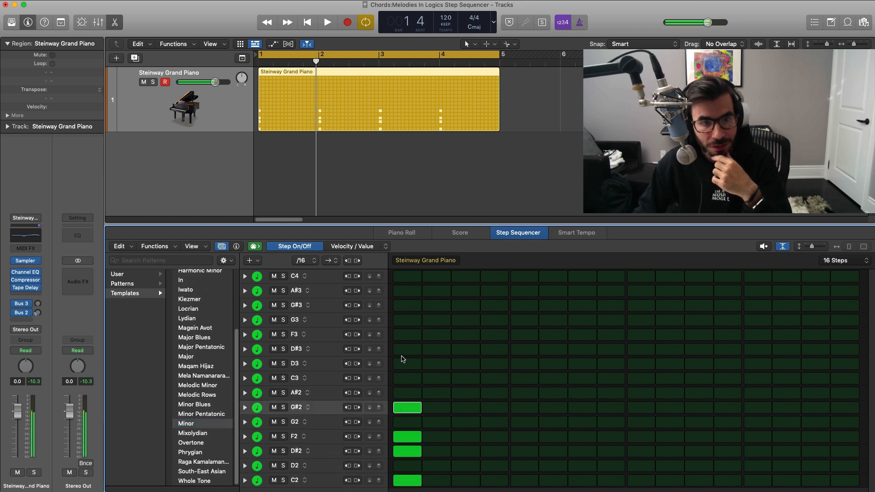
{"action": "left_click", "coordinate": [407, 349]}
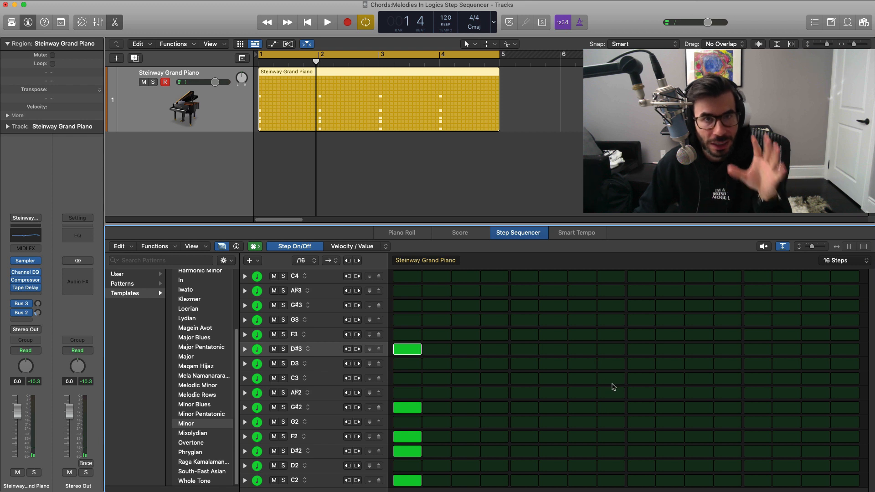
Step: Clear all the active notes from the first step of the piano pattern
{"action": "left_click", "coordinate": [403, 350]}
{"action": "left_click", "coordinate": [402, 408]}
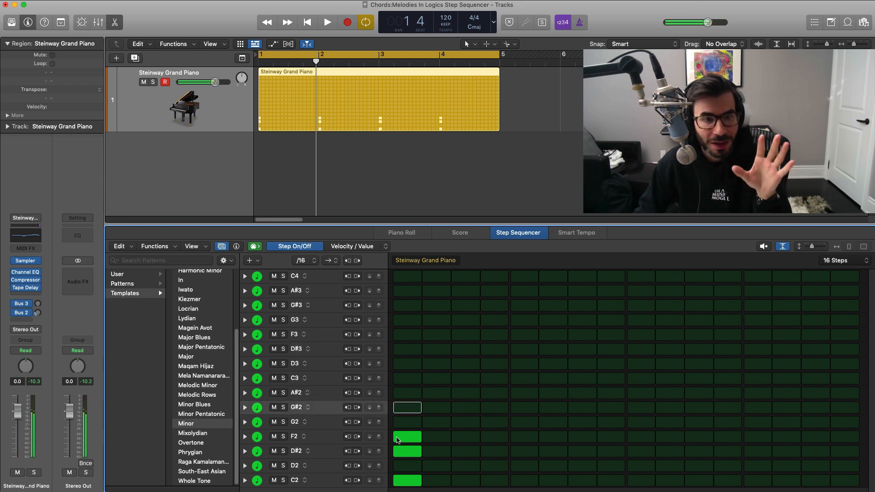
{"action": "left_click", "coordinate": [398, 437]}
{"action": "left_click", "coordinate": [401, 452]}
{"action": "left_click", "coordinate": [401, 480]}
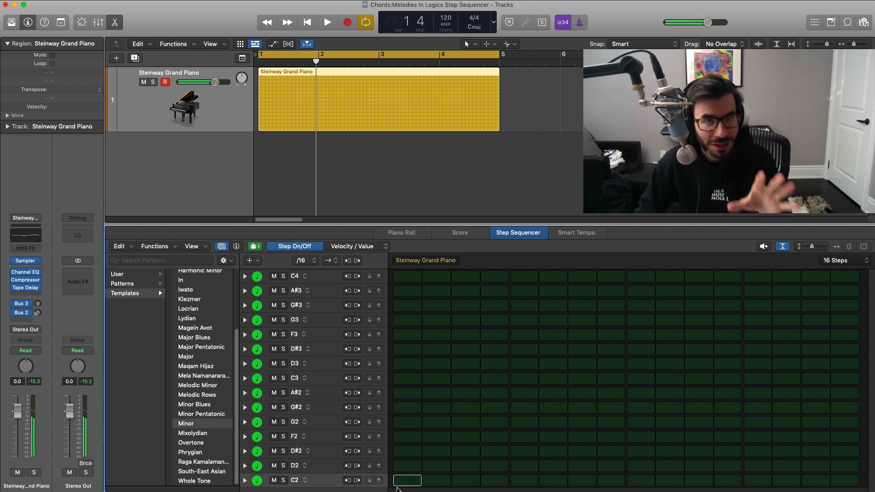
Step: Set the piano pattern's Scale Quantize to Natural Minor and its Pattern Key to D
{"action": "left_click", "coordinate": [237, 247]}
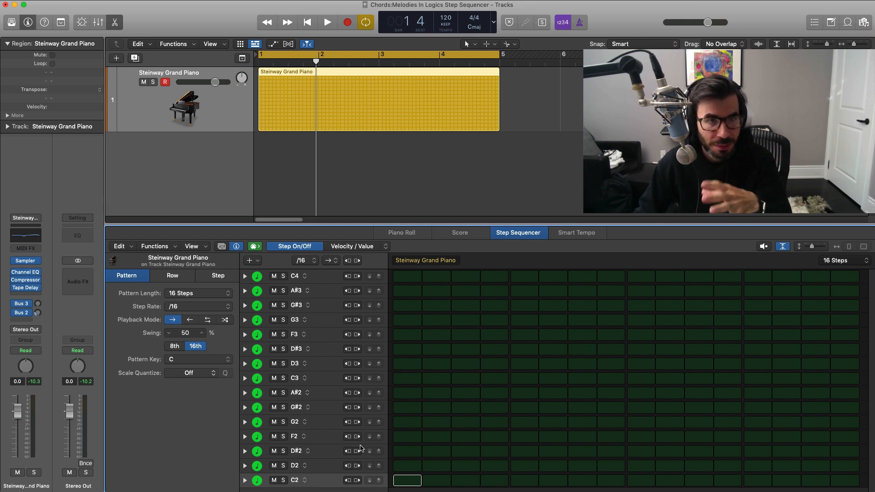
{"action": "left_click", "coordinate": [189, 374]}
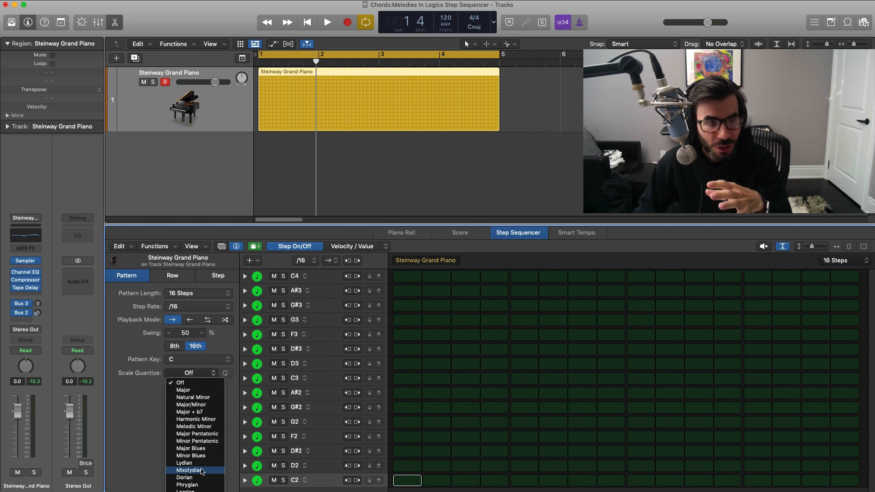
{"action": "left_click", "coordinate": [192, 397]}
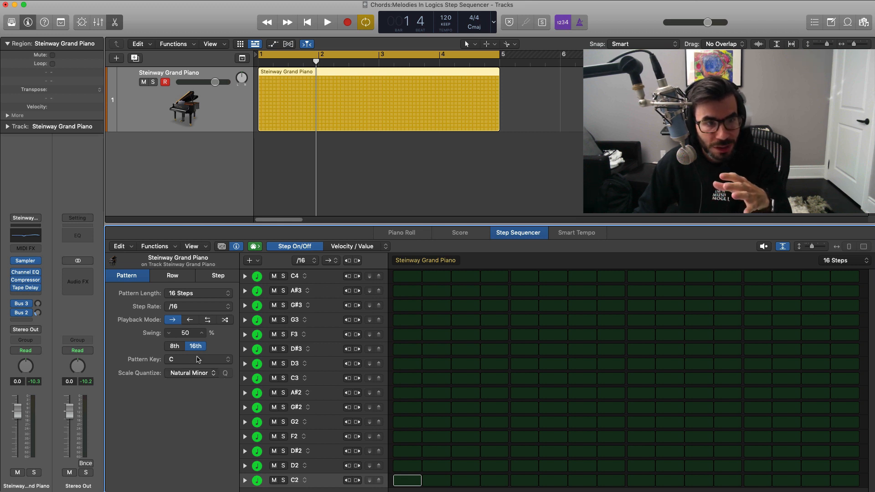
{"action": "left_click", "coordinate": [196, 360]}
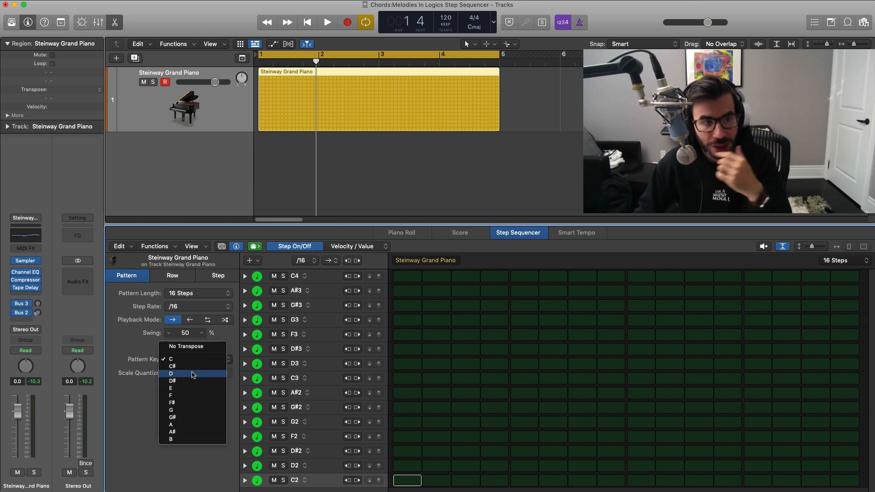
{"action": "left_click", "coordinate": [193, 374]}
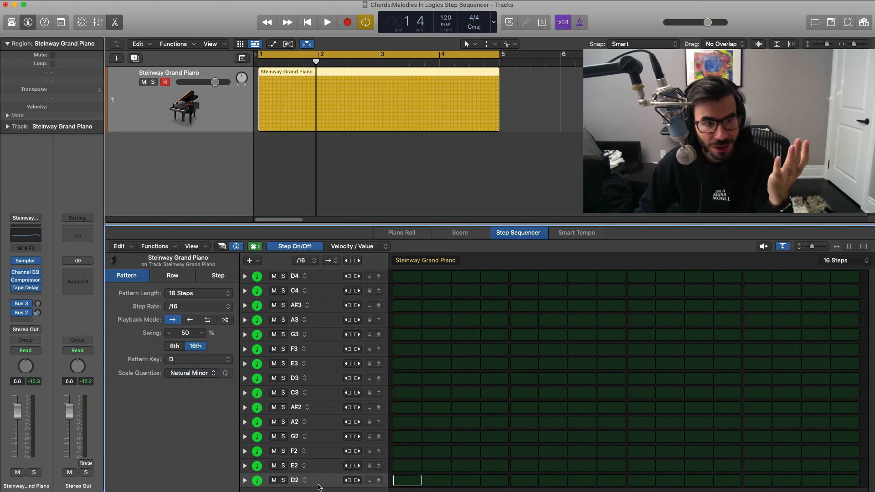
Step: Try the piano pattern in the key of E and return the Pattern Key to D
{"action": "left_click", "coordinate": [180, 363]}
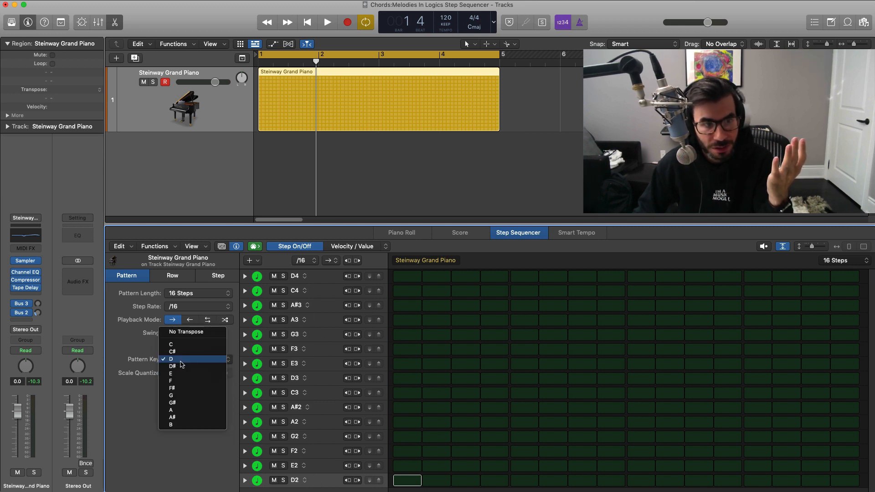
{"action": "left_click", "coordinate": [191, 375]}
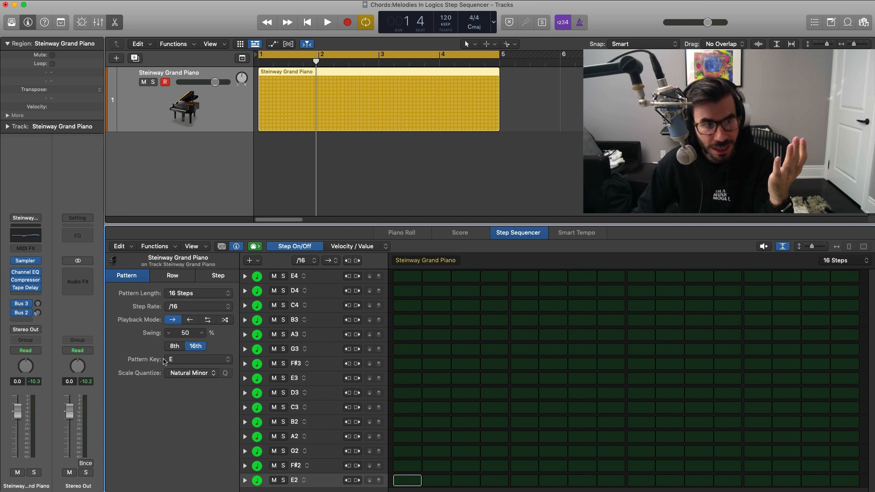
{"action": "left_click", "coordinate": [213, 364]}
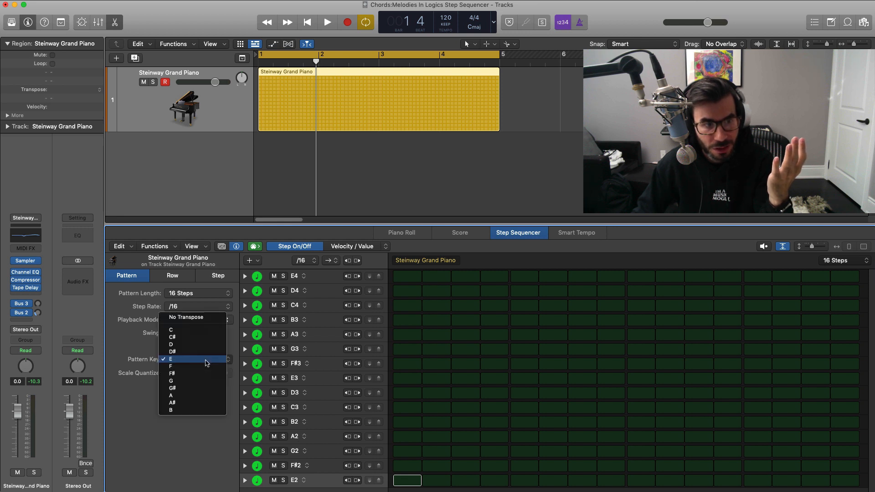
{"action": "left_click", "coordinate": [182, 344]}
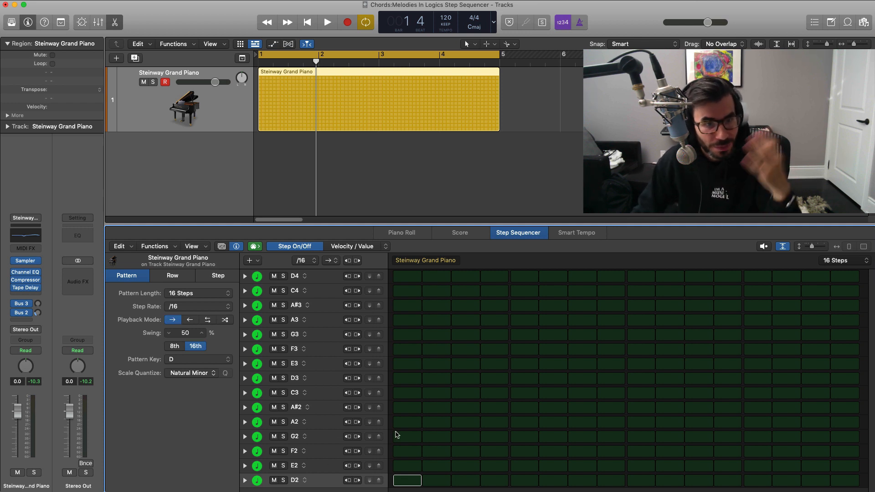
Step: Activate the first step on the D2, F2 and A2 rows and play back the chord
{"action": "left_click", "coordinate": [403, 479]}
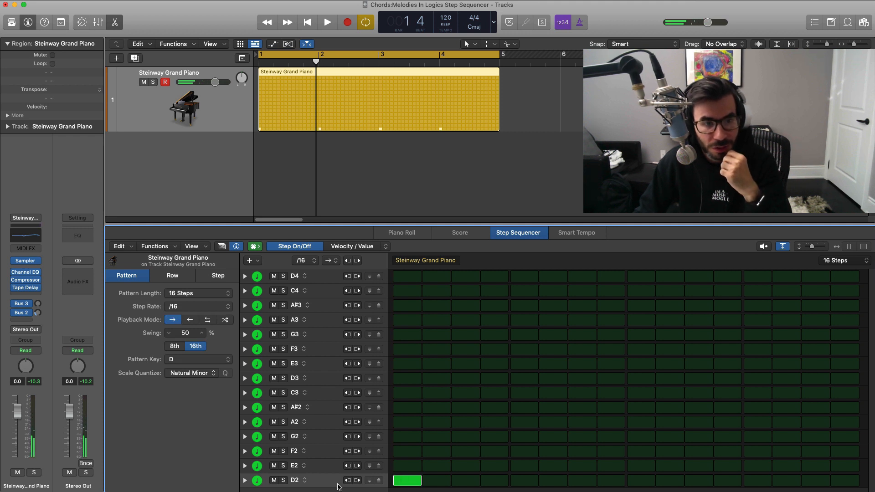
{"action": "left_click", "coordinate": [407, 451]}
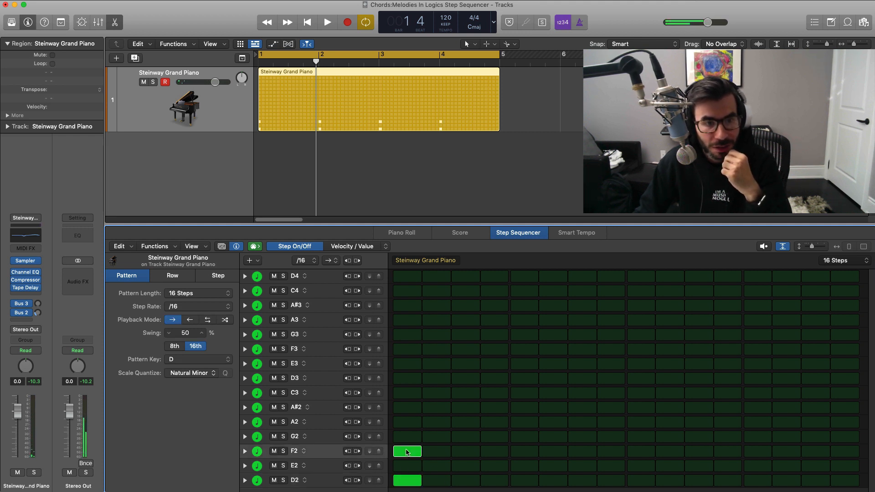
{"action": "left_click", "coordinate": [403, 425]}
{"action": "key", "text": "space"}
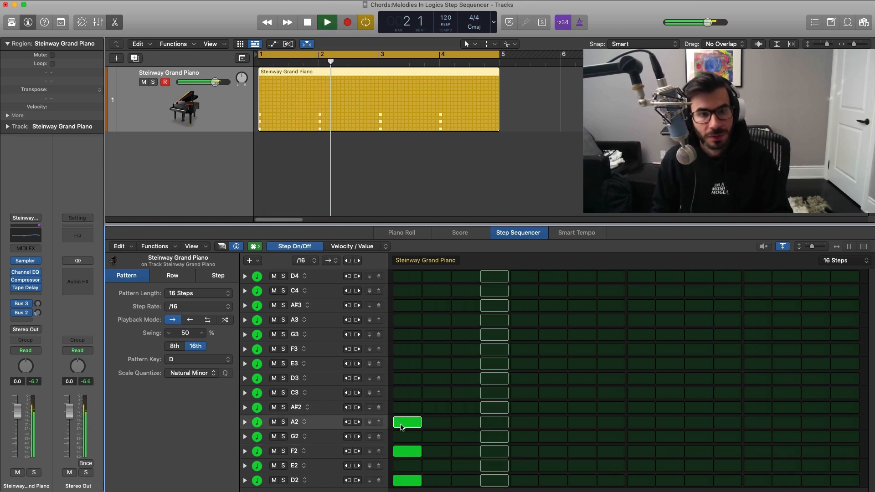
{"action": "key", "text": "space"}
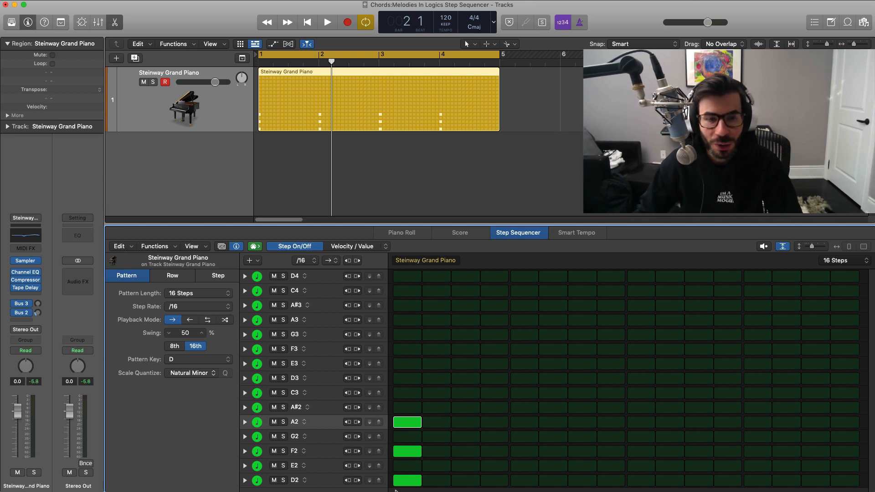
{"action": "key", "text": "space"}
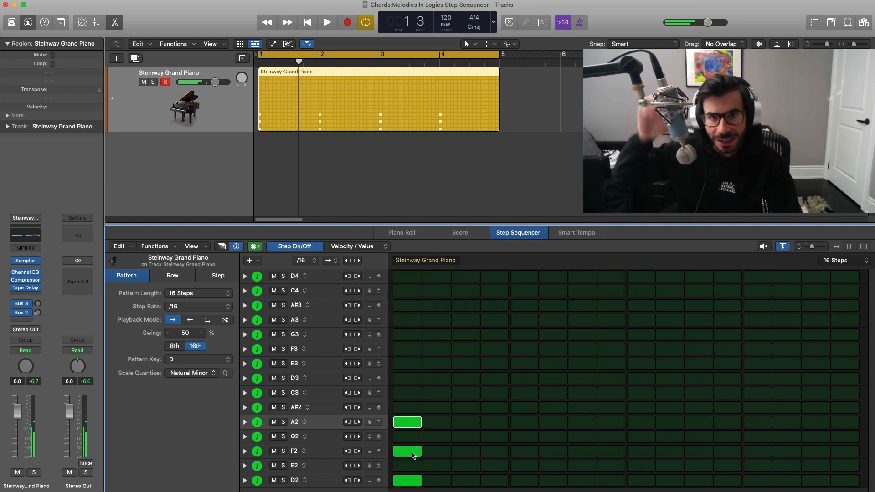
{"action": "key", "text": "space"}
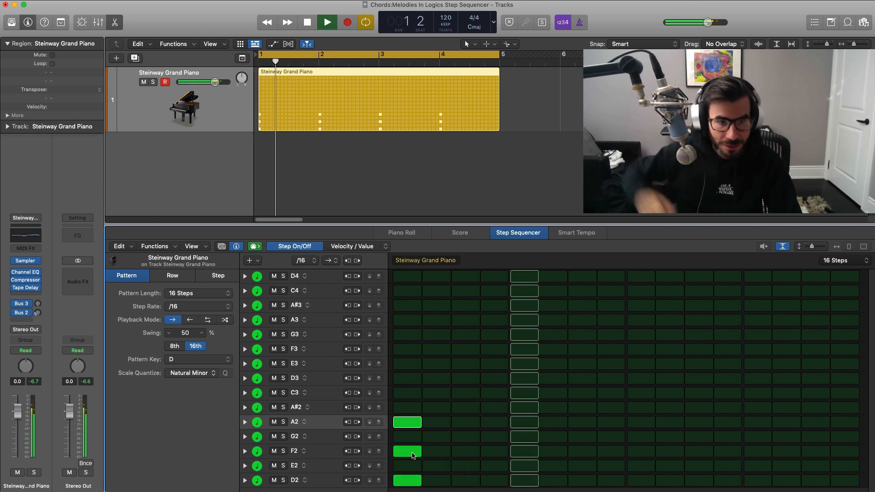
{"action": "key", "text": "space"}
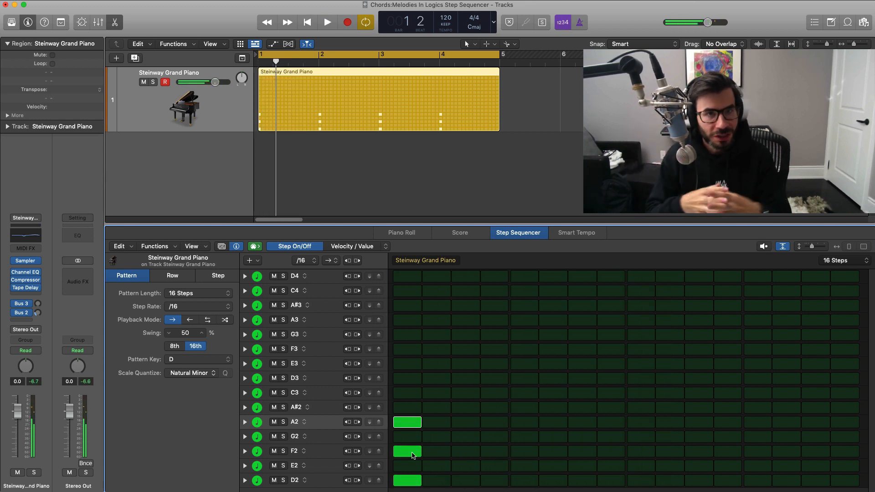
{"action": "key", "text": "space"}
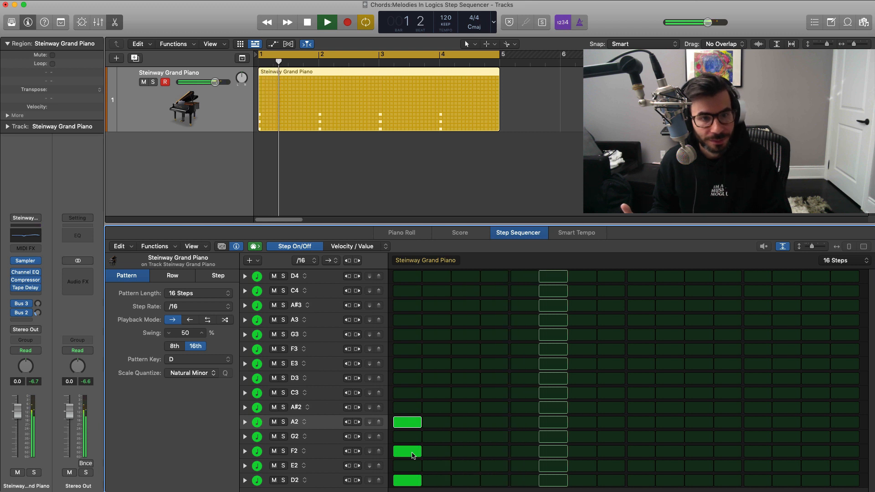
{"action": "key", "text": "space"}
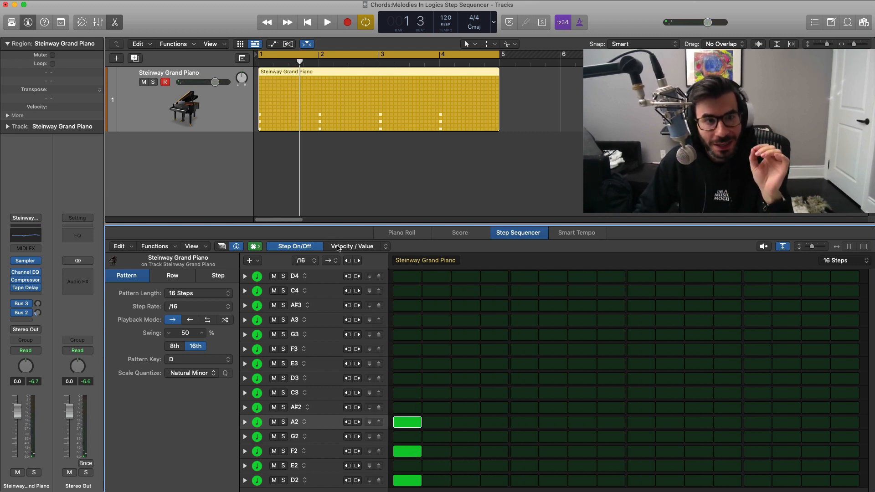
Step: Switch the edit mode to Tie, tie the A2, F2 and D2 notes across the first four steps, and play back the chord
{"action": "left_click", "coordinate": [360, 246]}
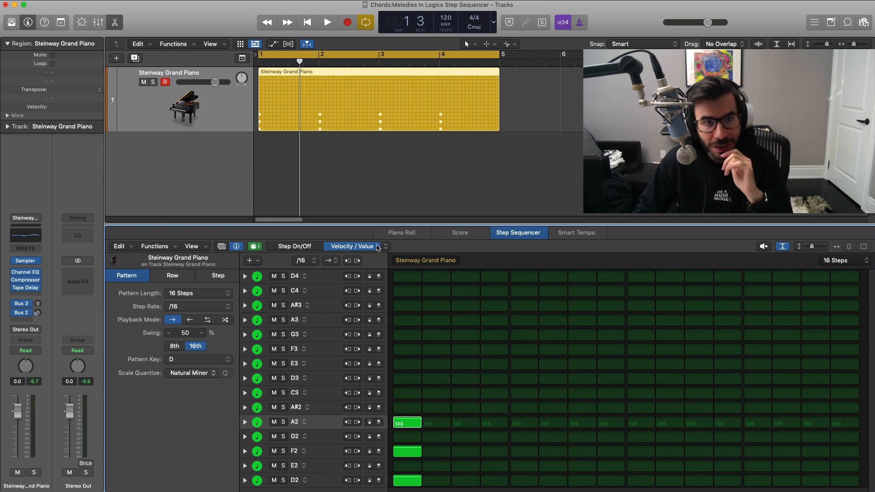
{"action": "left_click", "coordinate": [378, 247]}
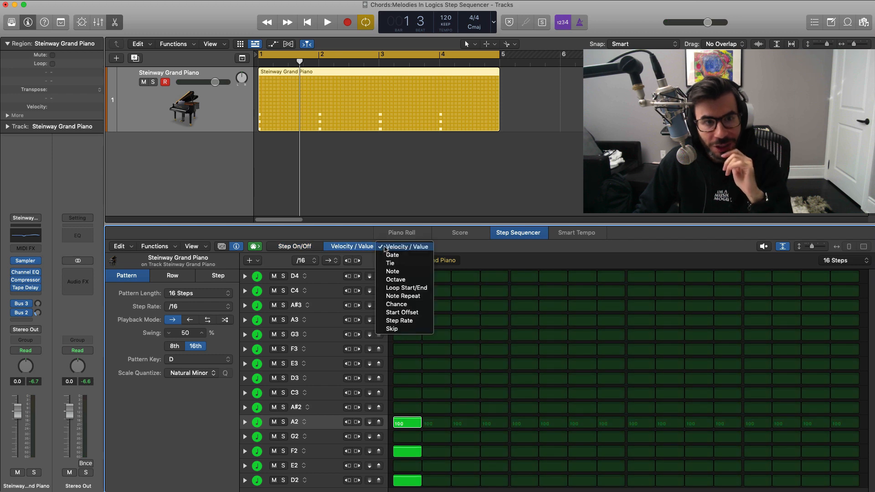
{"action": "left_click", "coordinate": [398, 265]}
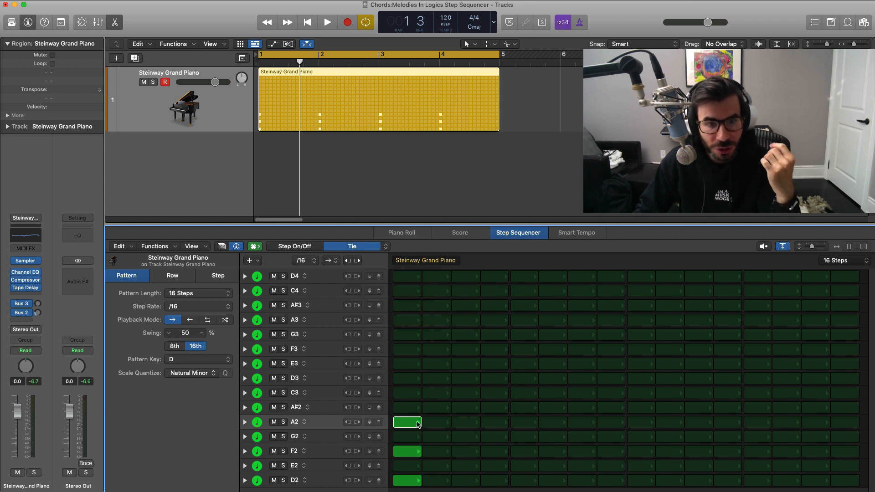
{"action": "left_click_drag", "start_coordinate": [418, 423], "coordinate": [475, 425]}
{"action": "left_click_drag", "start_coordinate": [427, 451], "coordinate": [478, 451]}
{"action": "left_click_drag", "start_coordinate": [421, 481], "coordinate": [476, 480]}
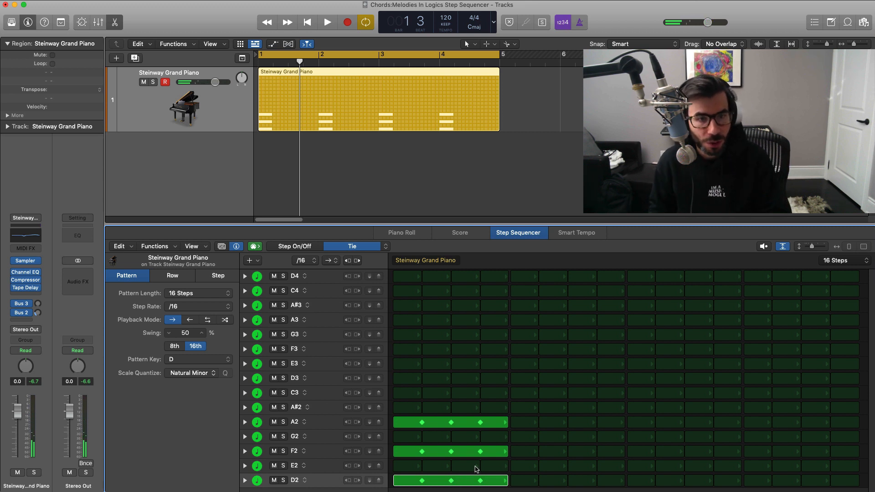
{"action": "key", "text": "space"}
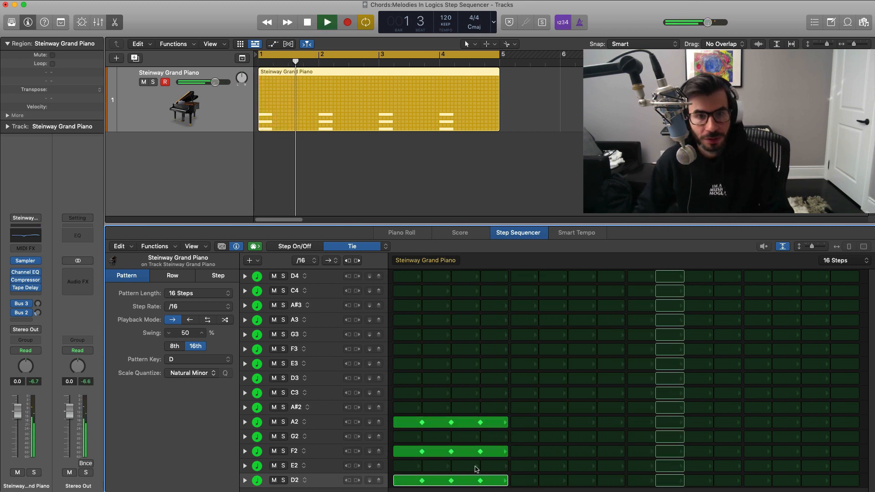
{"action": "key", "text": "space"}
Step: Return to the piano pattern's Step Sequencer and extend the A2, F2 and D2 ties through step eight
{"action": "key", "text": "n"}
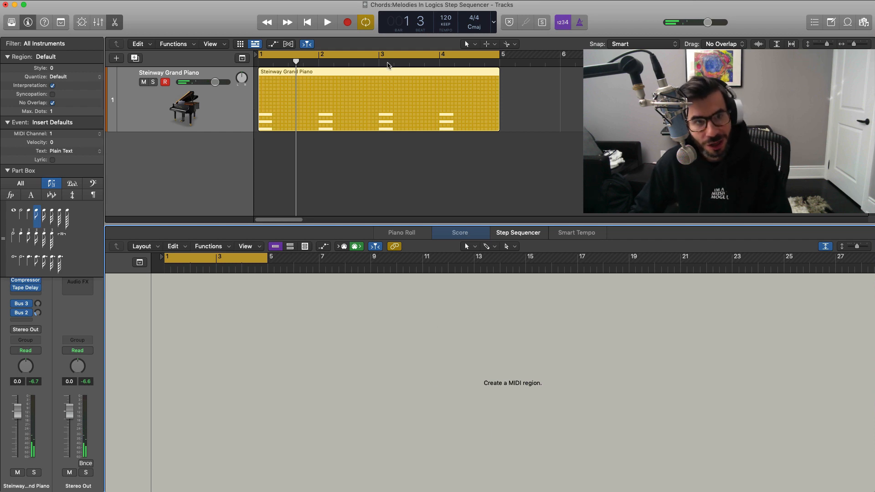
{"action": "double_click", "coordinate": [387, 77]}
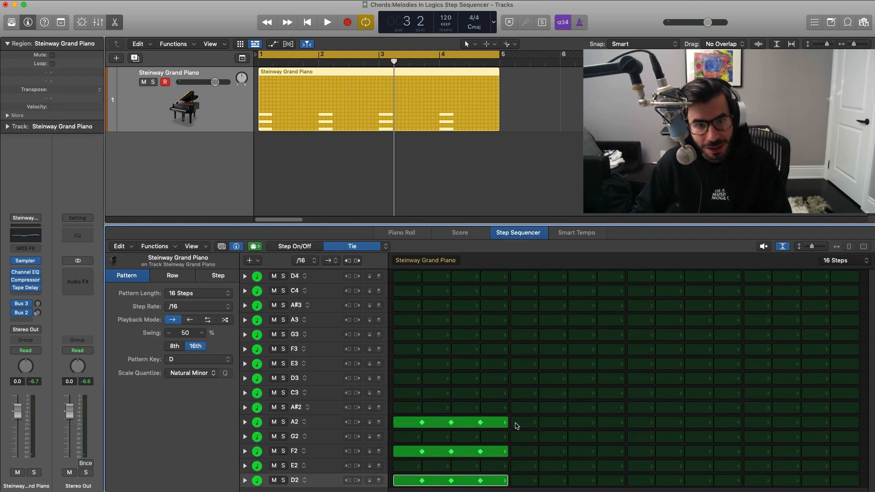
{"action": "left_click_drag", "start_coordinate": [517, 426], "coordinate": [599, 430]}
{"action": "left_click_drag", "start_coordinate": [509, 456], "coordinate": [613, 455]}
{"action": "left_click_drag", "start_coordinate": [512, 481], "coordinate": [586, 488]}
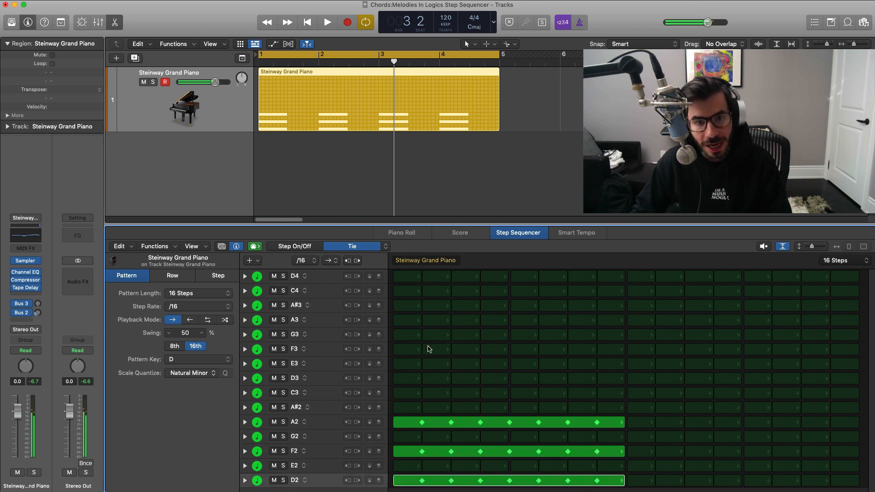
Step: Try deactivating the tied A2, F2 and D2 notes in Step On/Off mode and undo the three removals
{"action": "left_click", "coordinate": [312, 247]}
{"action": "left_click", "coordinate": [409, 422]}
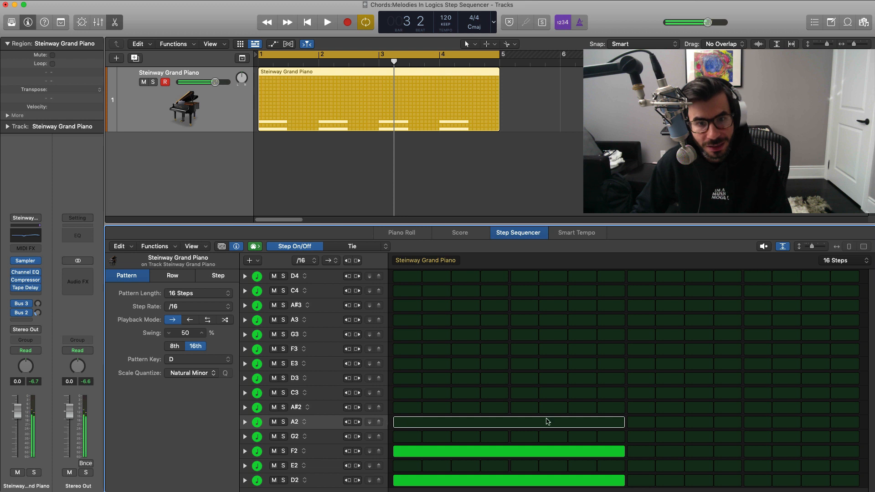
{"action": "left_click", "coordinate": [442, 457]}
{"action": "left_click", "coordinate": [428, 481]}
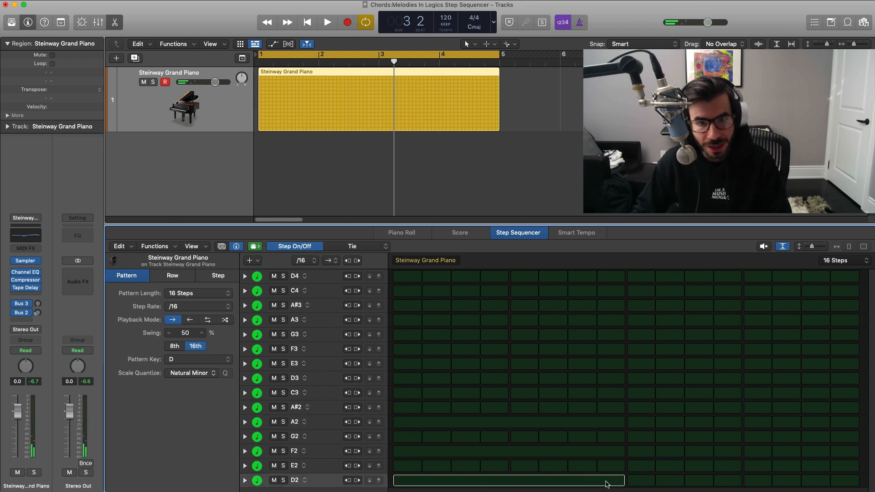
{"action": "key", "text": "super+z"}
{"action": "key", "text": "super+z"}
{"action": "key", "text": "super+z"}
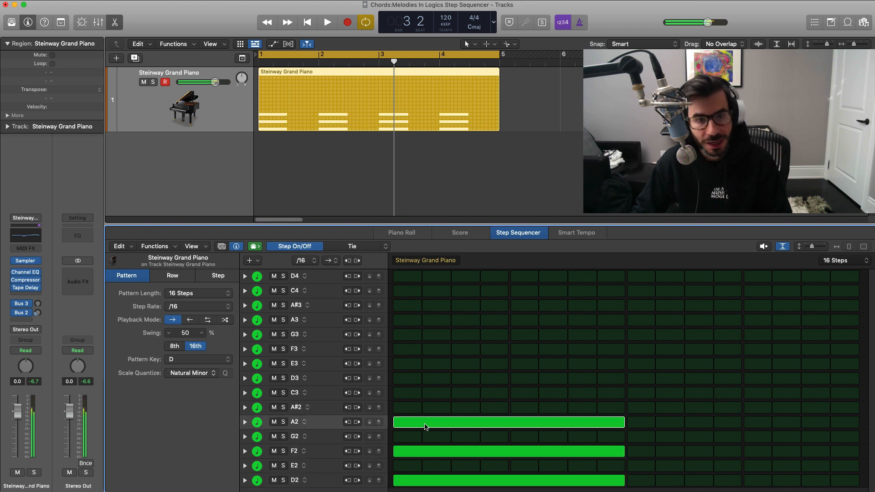
Step: Play back the eight-step chord and set the project tempo to 83
{"action": "key", "text": "space"}
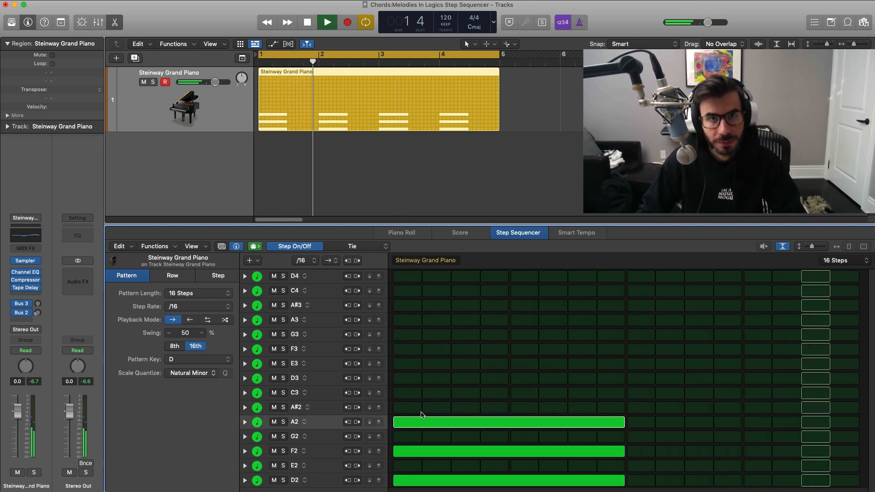
{"action": "key", "text": "space"}
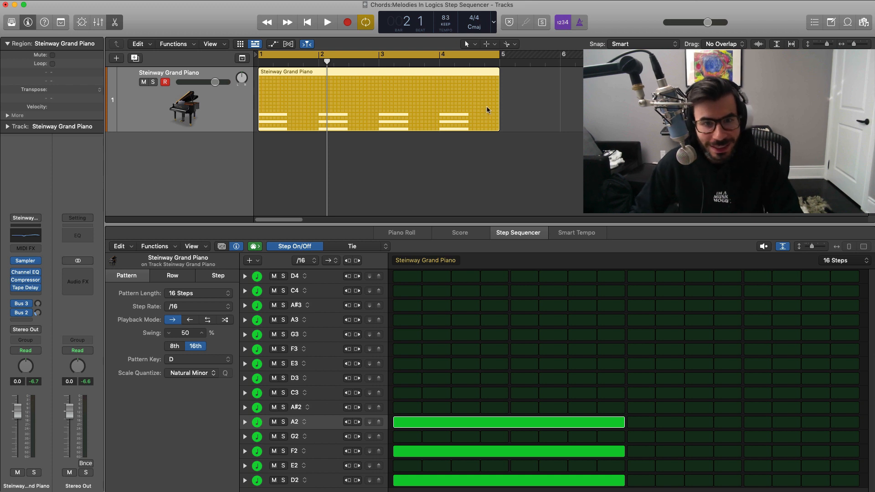
{"action": "key", "text": "space"}
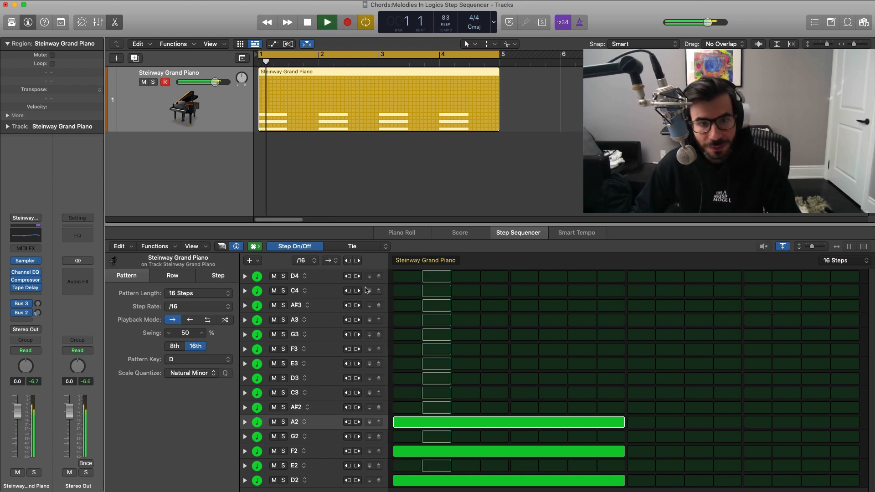
Step: Shorten the tied A2, F2 and D2 notes to the first four steps
{"action": "left_click", "coordinate": [355, 249]}
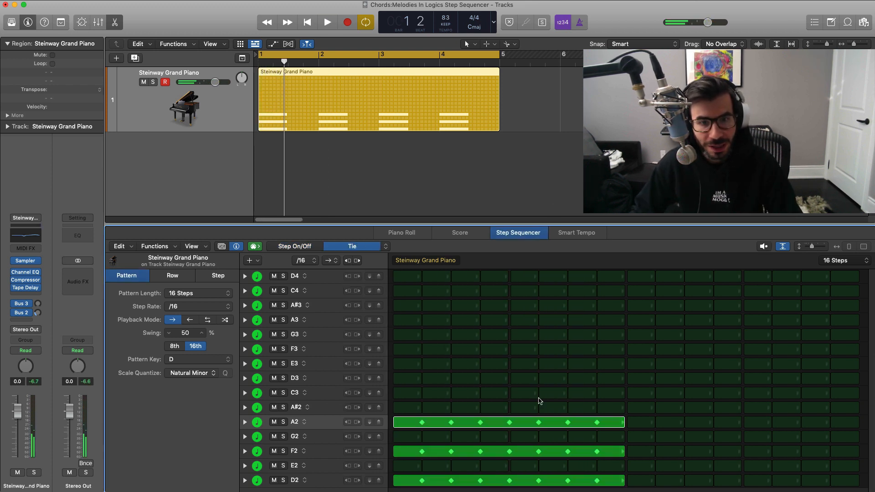
{"action": "left_click", "coordinate": [501, 423]}
{"action": "left_click", "coordinate": [503, 451]}
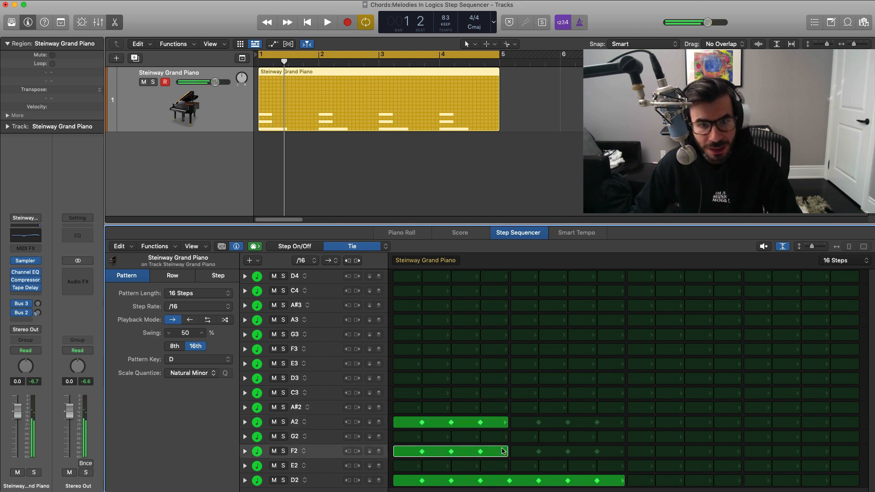
{"action": "left_click", "coordinate": [503, 483]}
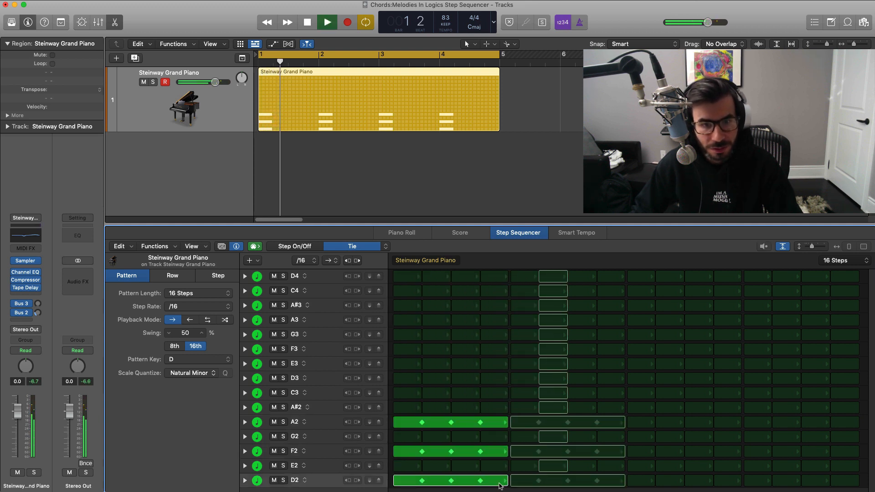
Step: Activate step nine on the E2, F2 and A2 rows in Step On/Off mode and play back the pattern
{"action": "left_click", "coordinate": [293, 248]}
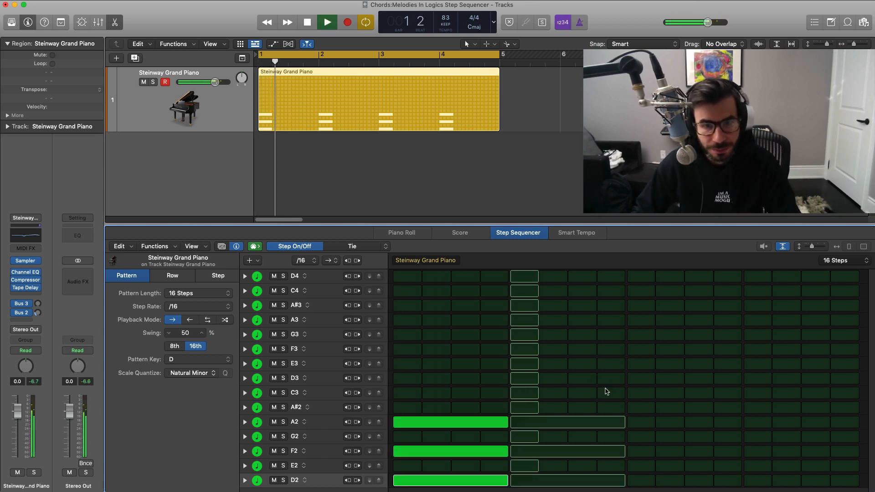
{"action": "left_click", "coordinate": [638, 482]}
{"action": "left_click", "coordinate": [640, 466]}
{"action": "left_click", "coordinate": [640, 451]}
{"action": "left_click", "coordinate": [640, 422]}
{"action": "key", "text": "space"}
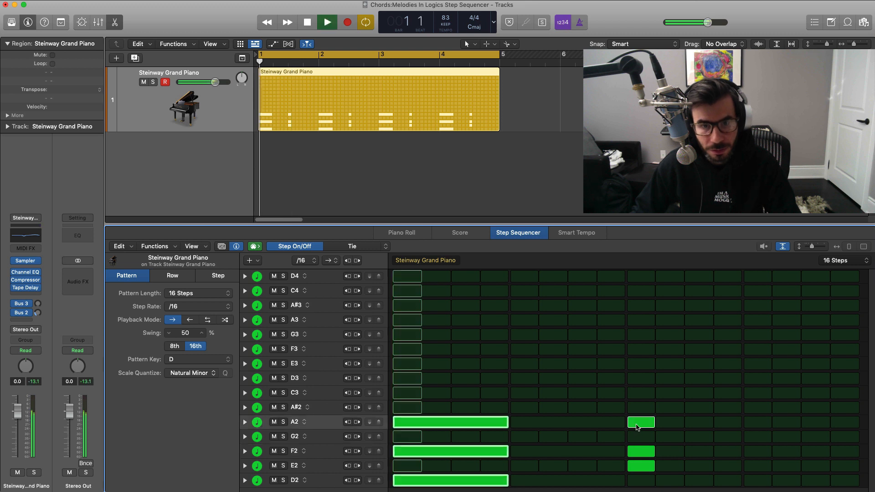
Step: Replace the F2 and A2 notes at step nine with G2 and A#2, and play back the two chords
{"action": "left_click", "coordinate": [640, 452]}
{"action": "left_click", "coordinate": [638, 437]}
{"action": "left_click", "coordinate": [638, 422]}
{"action": "left_click", "coordinate": [637, 407]}
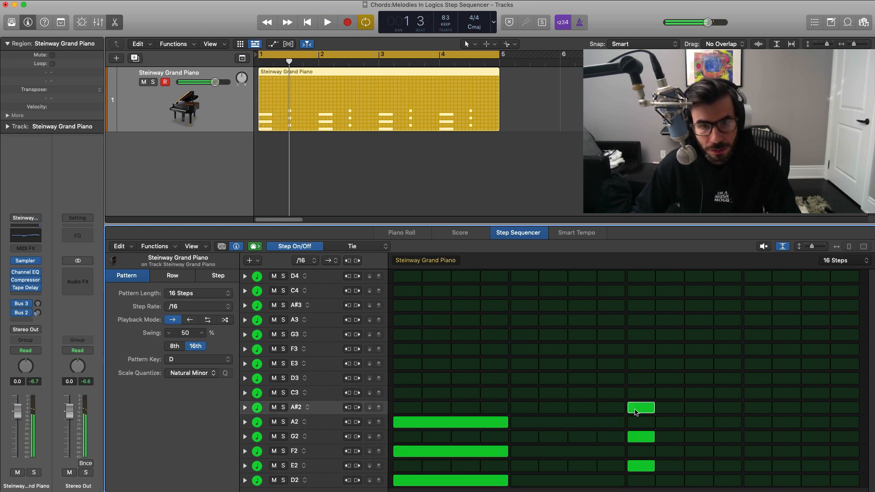
{"action": "key", "text": "space"}
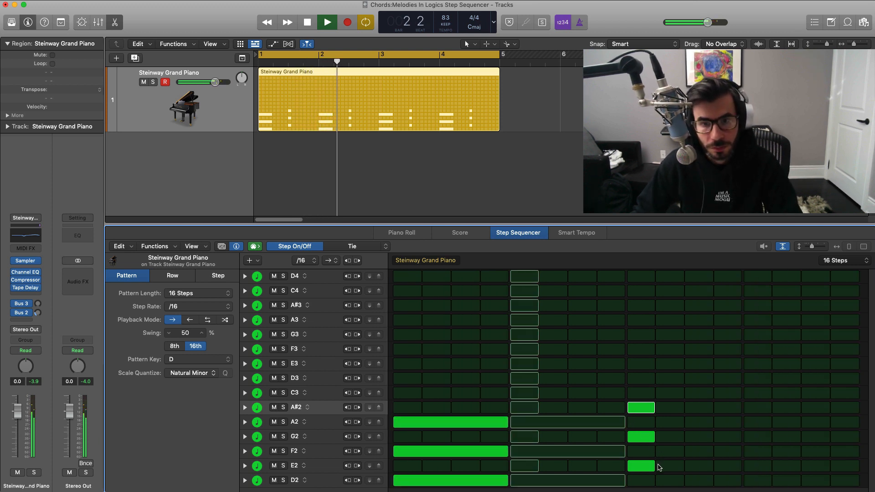
{"action": "key", "text": "space"}
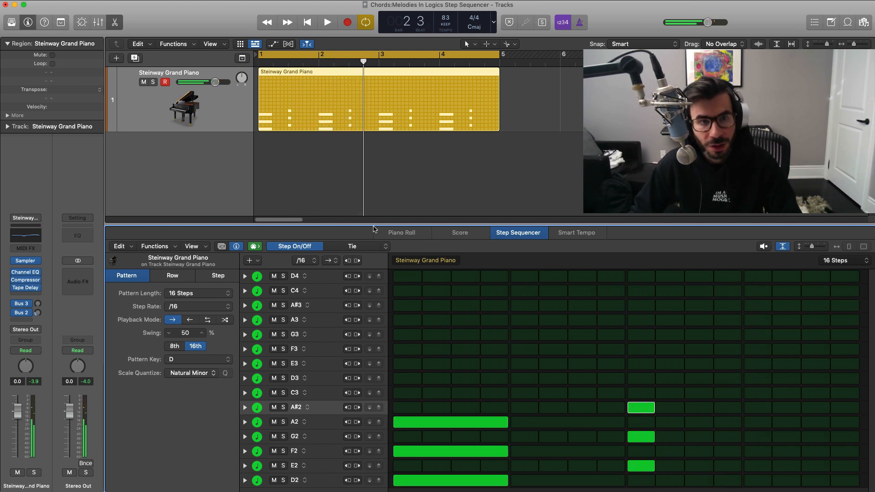
Step: Tie the A#2, G2 and E2 notes across steps nine to twelve and play back the pattern
{"action": "left_click", "coordinate": [364, 248]}
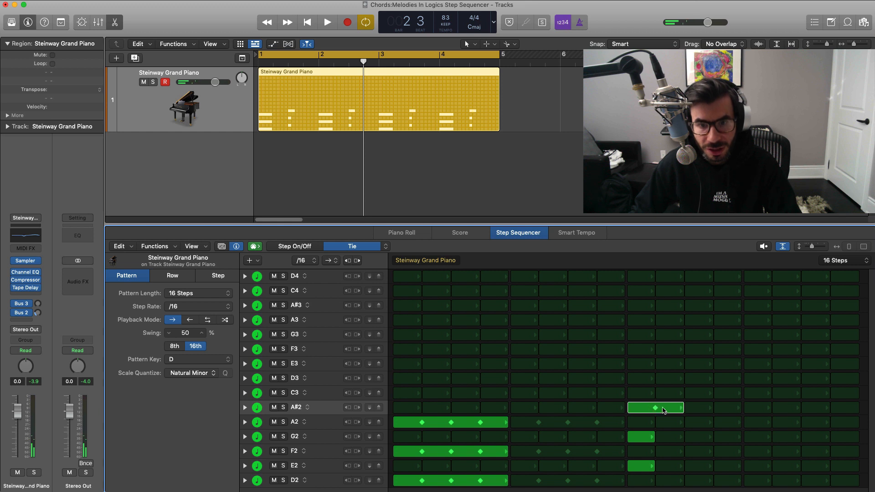
{"action": "left_click", "coordinate": [659, 440]}
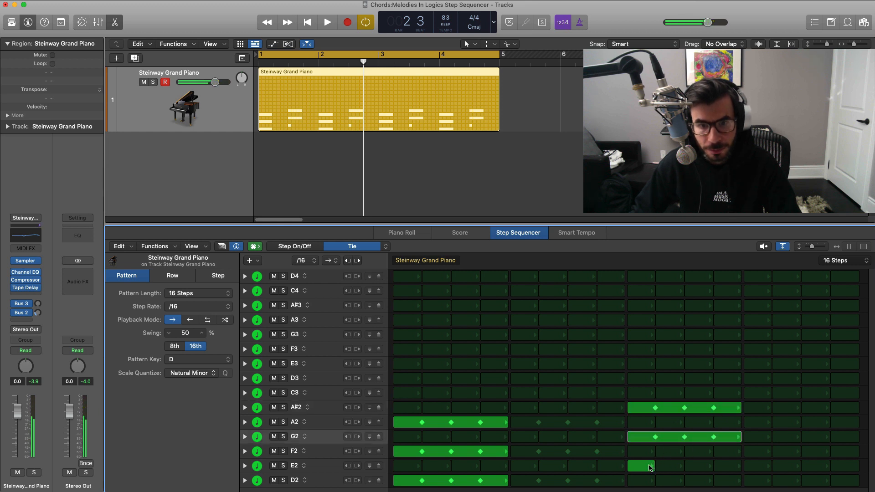
{"action": "left_click_drag", "start_coordinate": [650, 468], "coordinate": [719, 469]}
{"action": "key", "text": "space"}
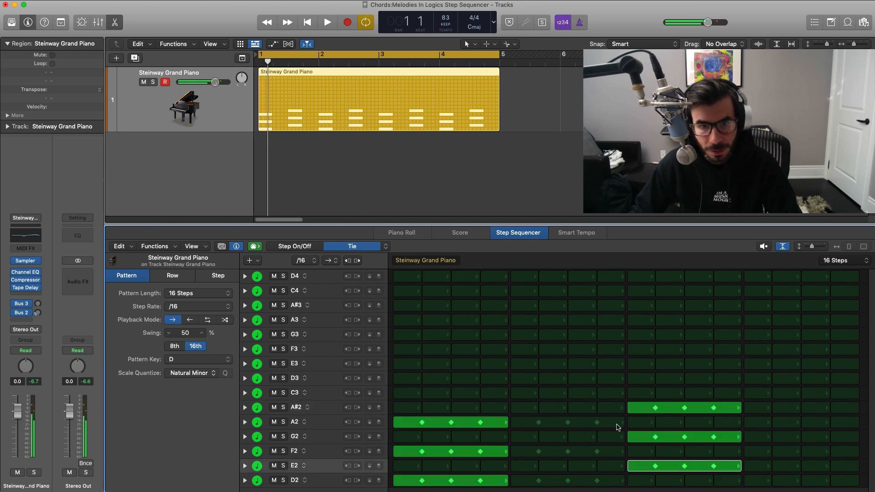
Step: Clear the leftover ties at steps five to eight on the A2, F2 and D2 rows, and play back the pattern
{"action": "left_click_drag", "start_coordinate": [616, 426], "coordinate": [590, 426]}
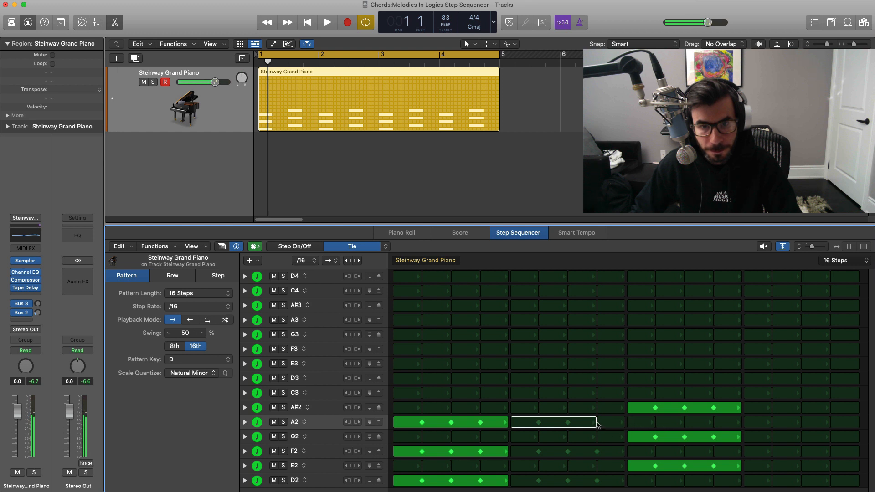
{"action": "left_click", "coordinate": [532, 454]}
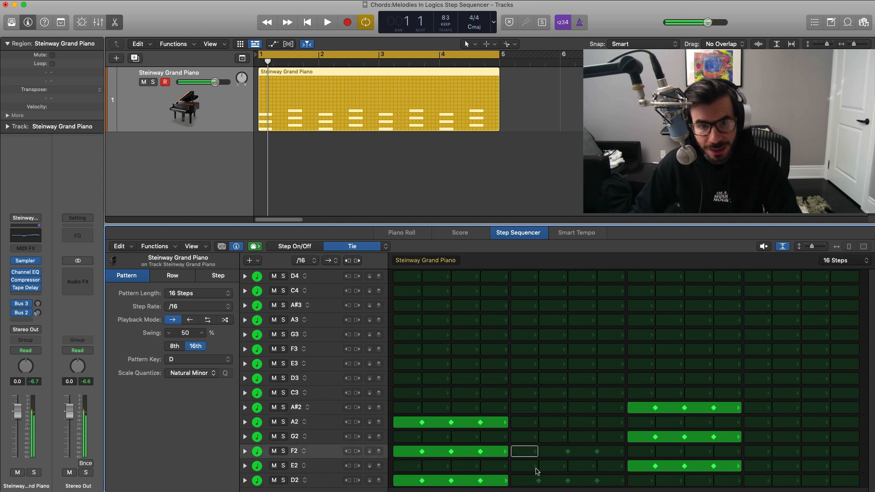
{"action": "left_click", "coordinate": [538, 479]}
{"action": "left_click", "coordinate": [564, 452]}
{"action": "left_click", "coordinate": [595, 482]}
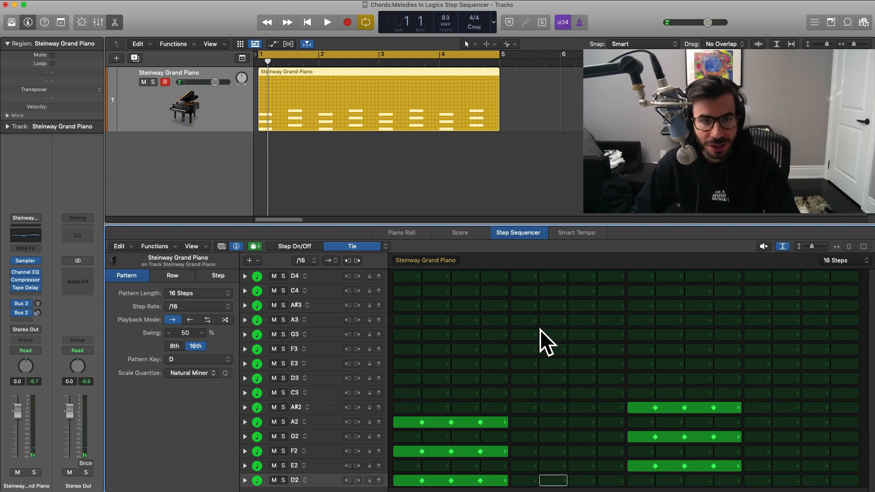
{"action": "key", "text": "space"}
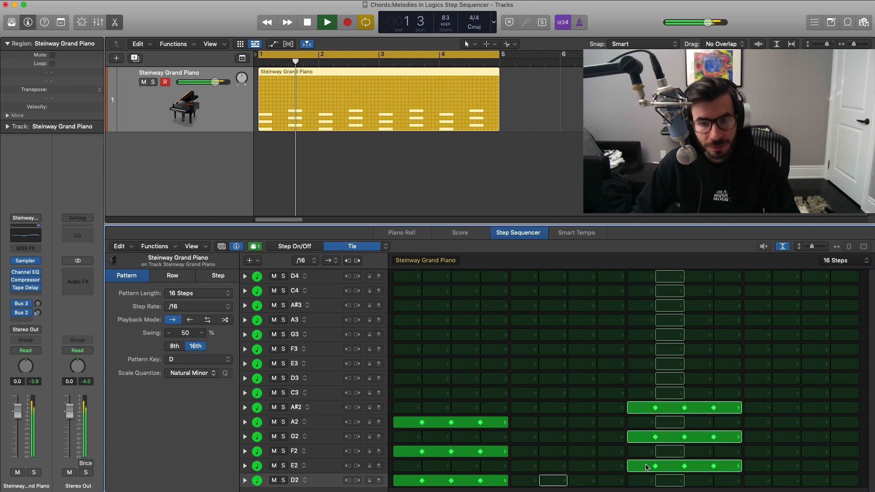
{"action": "key", "text": "space"}
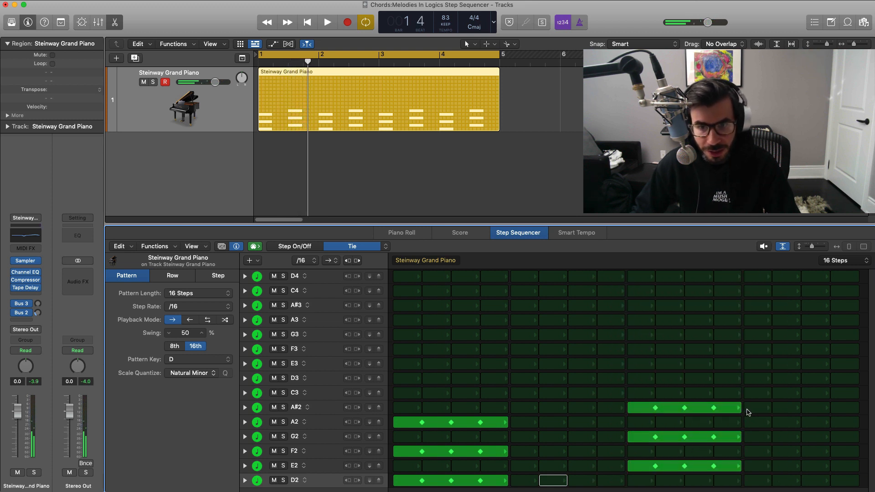
Step: Activate step thirteen on the A#2, G2 and D2 rows as the start of a third chord
{"action": "left_click", "coordinate": [748, 411]}
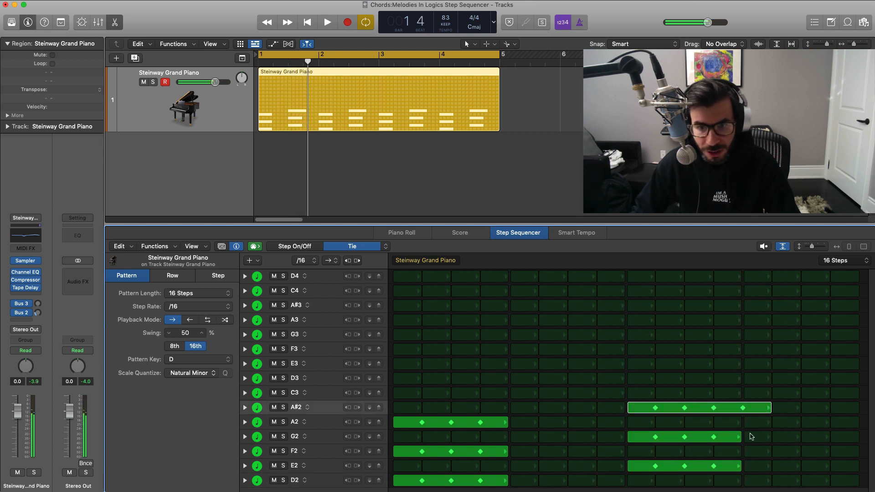
{"action": "left_click", "coordinate": [312, 244]}
{"action": "left_click", "coordinate": [759, 438]}
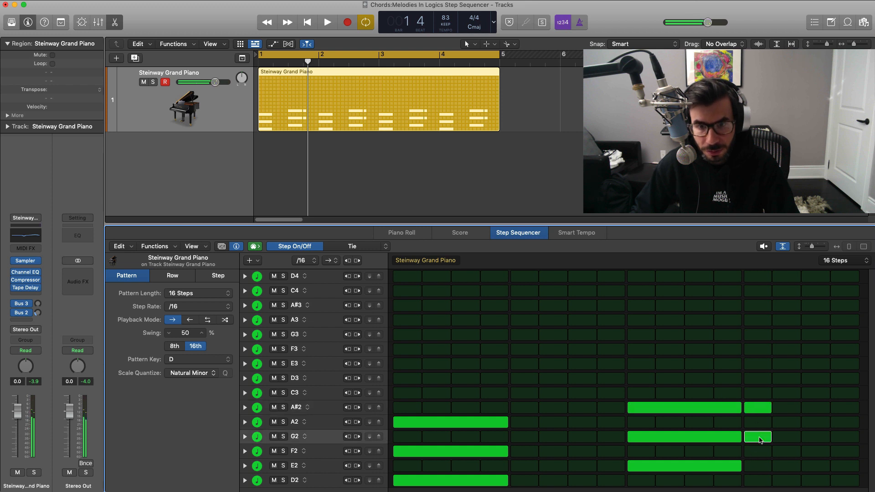
{"action": "left_click", "coordinate": [759, 480]}
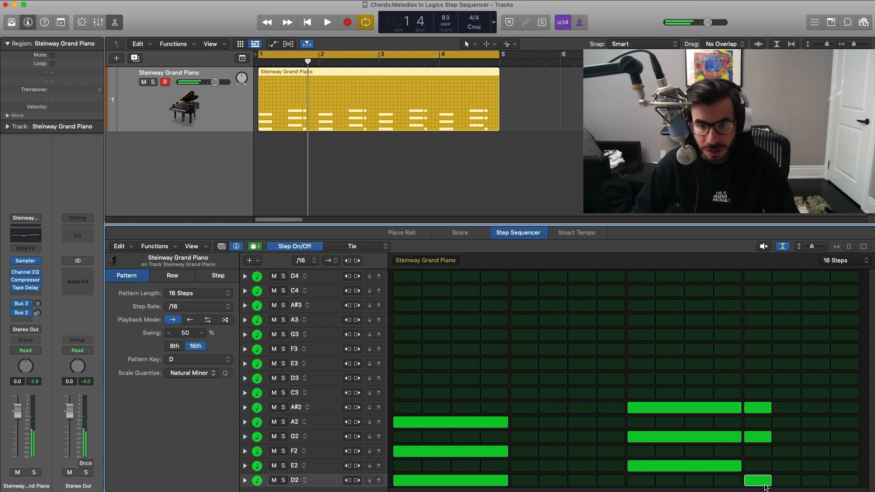
Step: Tie the A#2, G2 and D2 notes across steps thirteen to sixteen and play back the pattern
{"action": "left_click", "coordinate": [352, 246]}
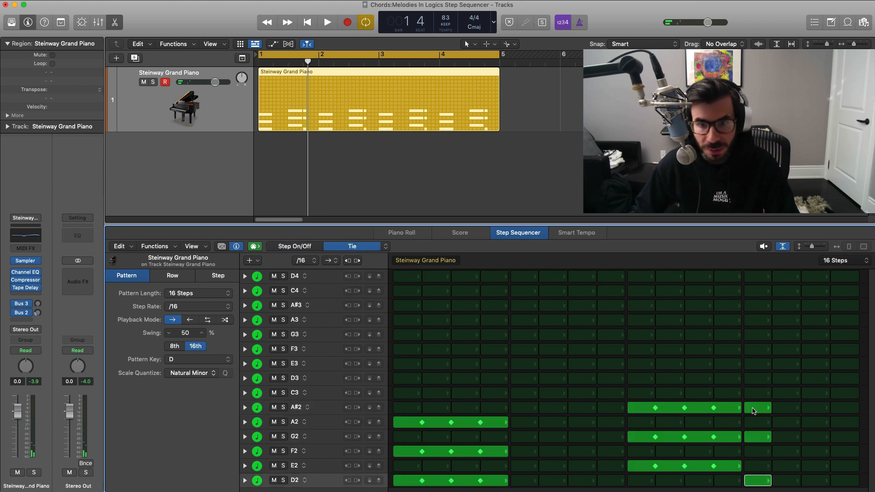
{"action": "left_click_drag", "start_coordinate": [766, 410], "coordinate": [832, 415]}
{"action": "left_click_drag", "start_coordinate": [768, 438], "coordinate": [843, 443]}
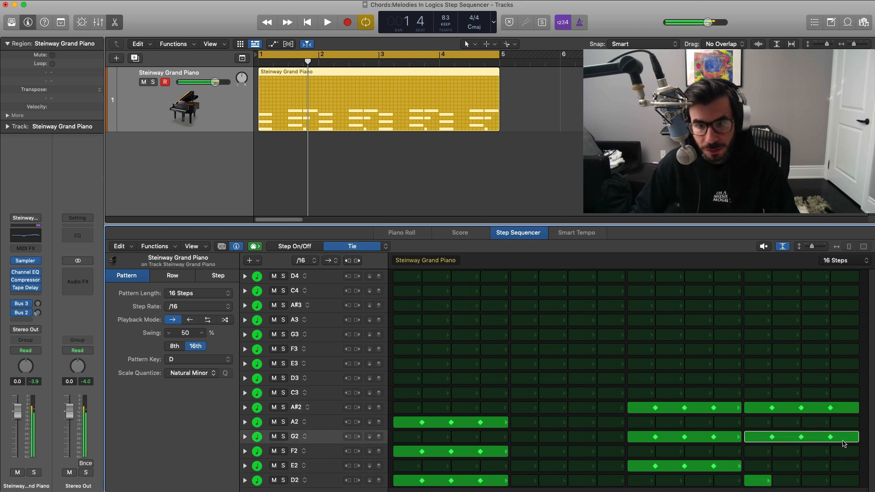
{"action": "left_click_drag", "start_coordinate": [760, 483], "coordinate": [801, 488]}
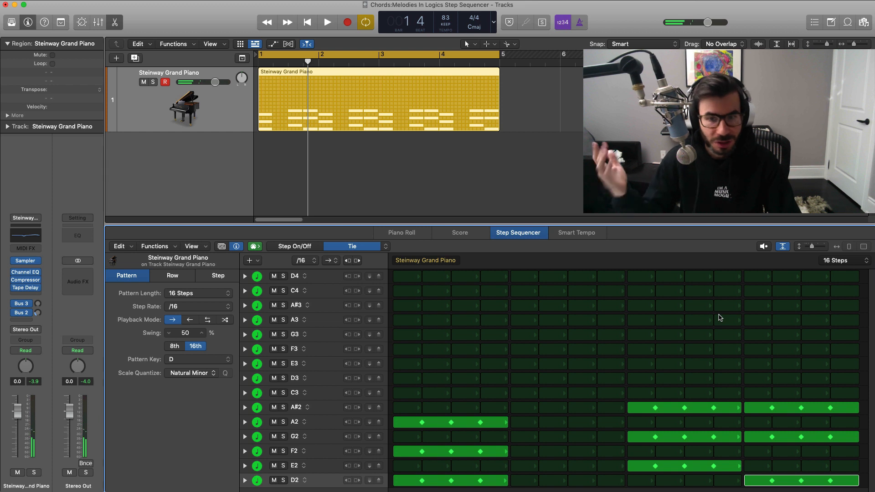
{"action": "key", "text": "space"}
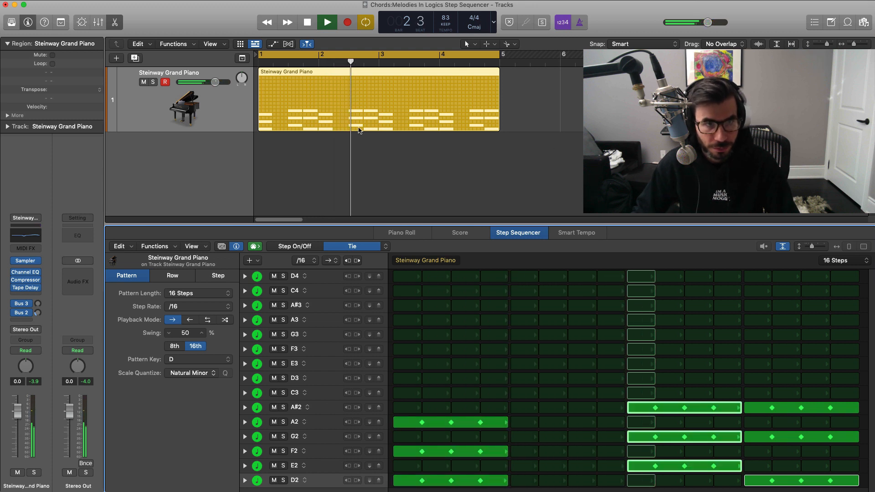
Step: Activate step one on the C3 row in Step On/Off mode and play back the pattern
{"action": "left_click", "coordinate": [291, 247]}
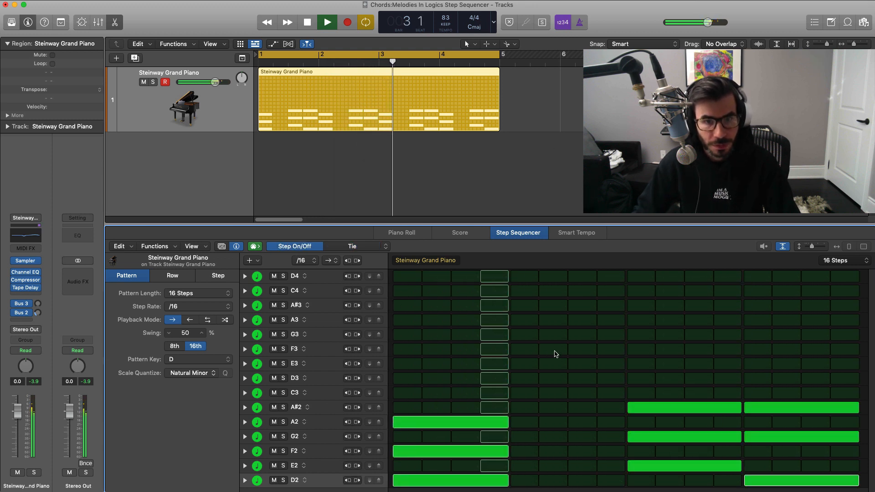
{"action": "key", "text": "space"}
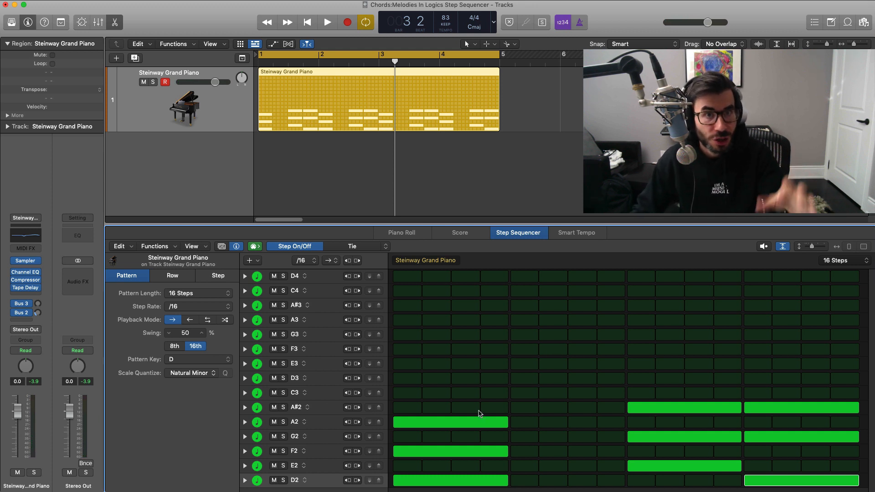
{"action": "left_click", "coordinate": [408, 394]}
{"action": "key", "text": "space"}
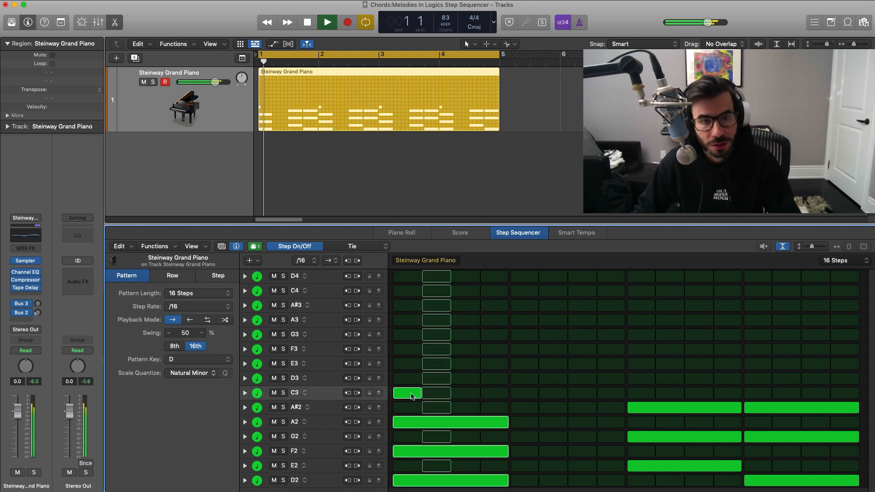
Step: Try tying the C3 note across the first four steps, play back the pattern, and shorten the note to step one
{"action": "left_click", "coordinate": [351, 246]}
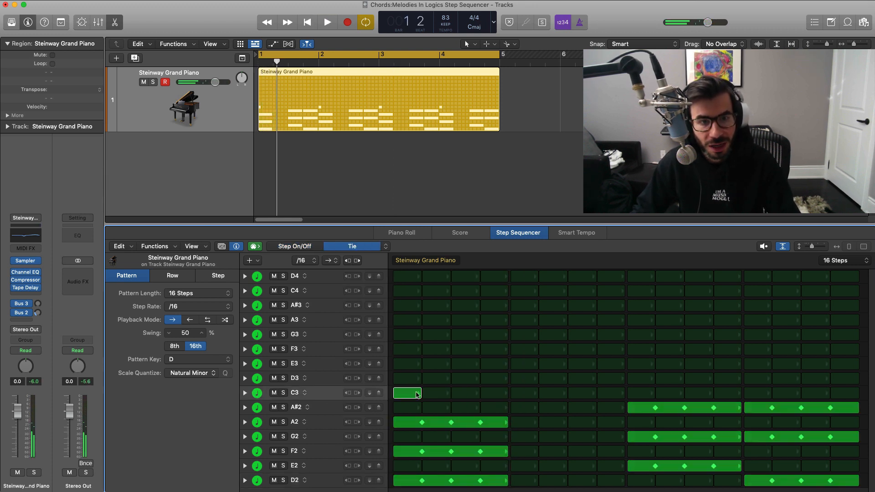
{"action": "left_click_drag", "start_coordinate": [417, 394], "coordinate": [479, 394]}
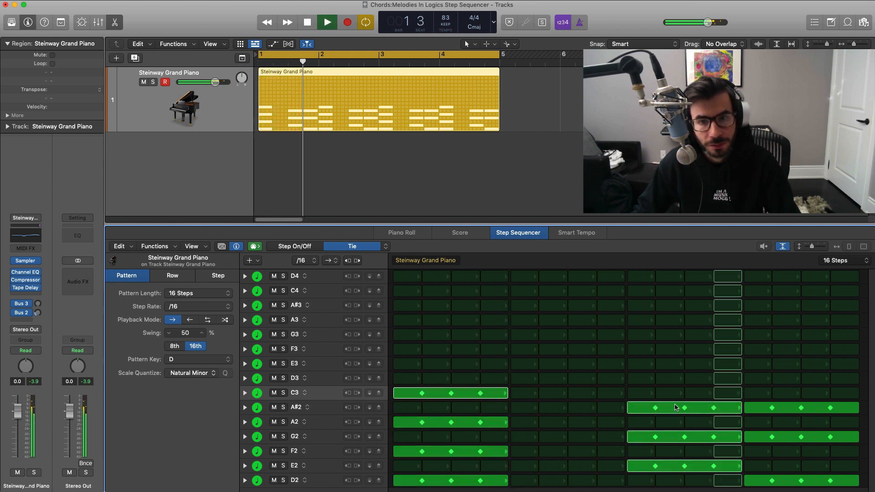
{"action": "key", "text": "space"}
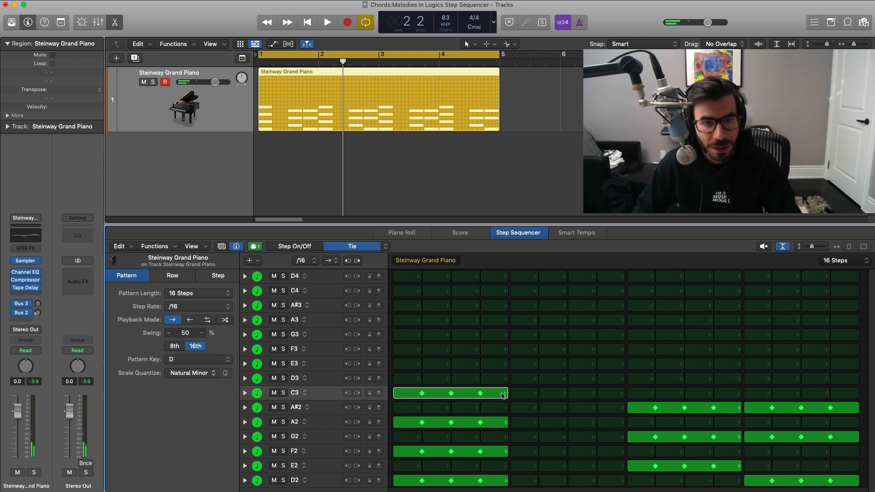
{"action": "left_click_drag", "start_coordinate": [431, 399], "coordinate": [420, 400]}
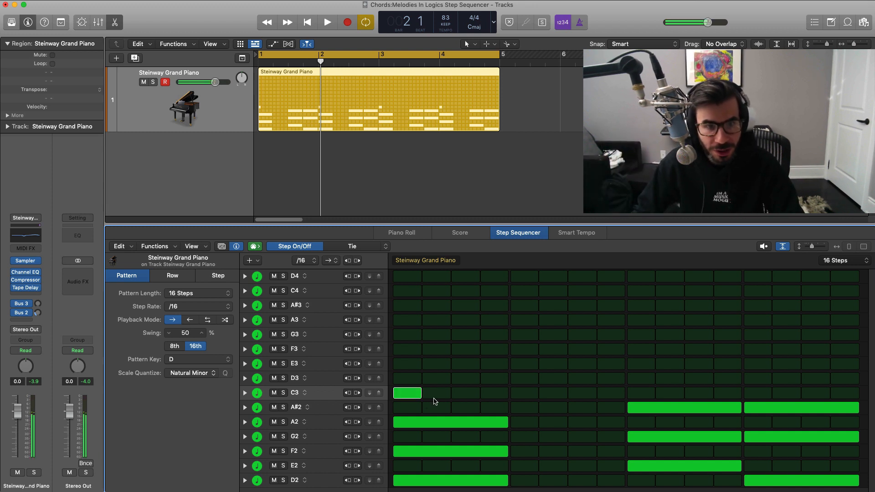
Step: During playback, add melody notes on D3 at steps three and nine and on E3 at steps five and seven
{"action": "key", "text": "space"}
{"action": "left_click", "coordinate": [465, 378]}
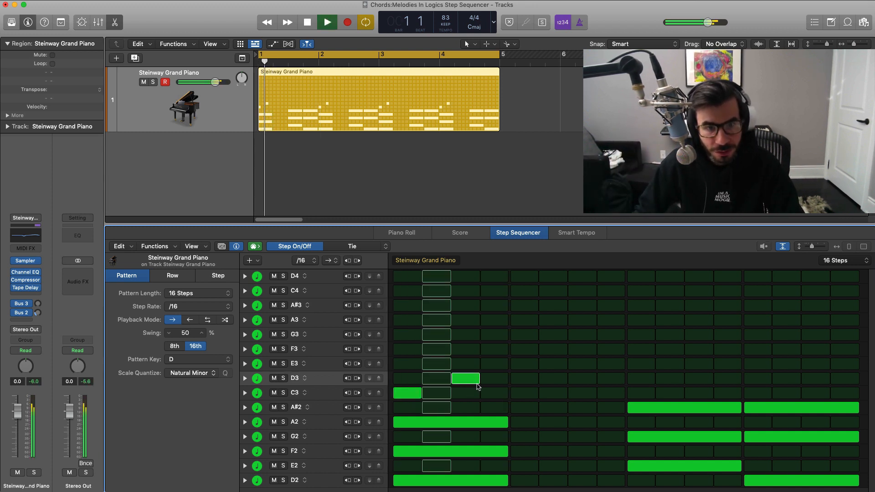
{"action": "left_click", "coordinate": [523, 364]}
{"action": "left_click", "coordinate": [582, 364]}
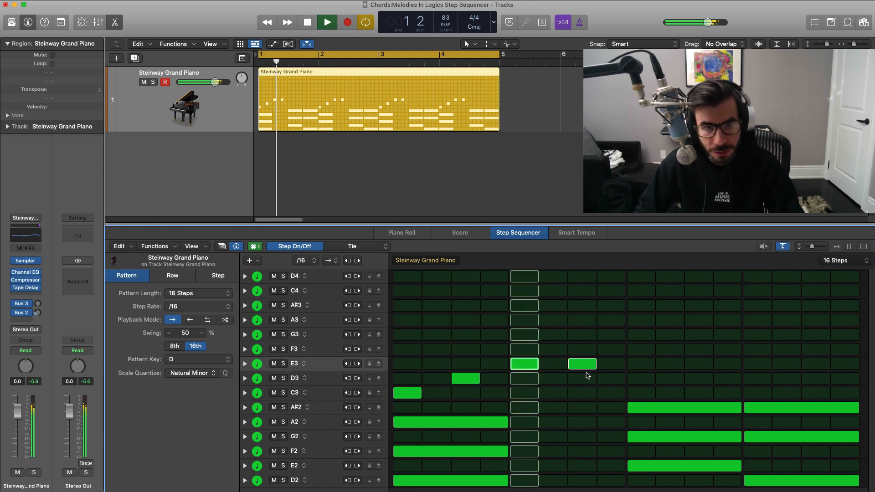
{"action": "left_click", "coordinate": [640, 379]}
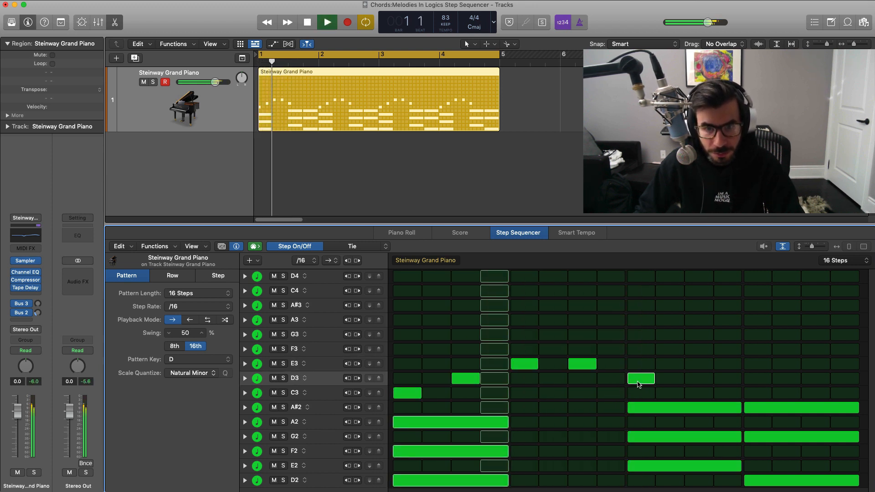
Step: Extend the melody with D3 at steps thirteen and sixteen, G3 at step eleven and E3 at step fifteen while listening
{"action": "left_click", "coordinate": [748, 380]}
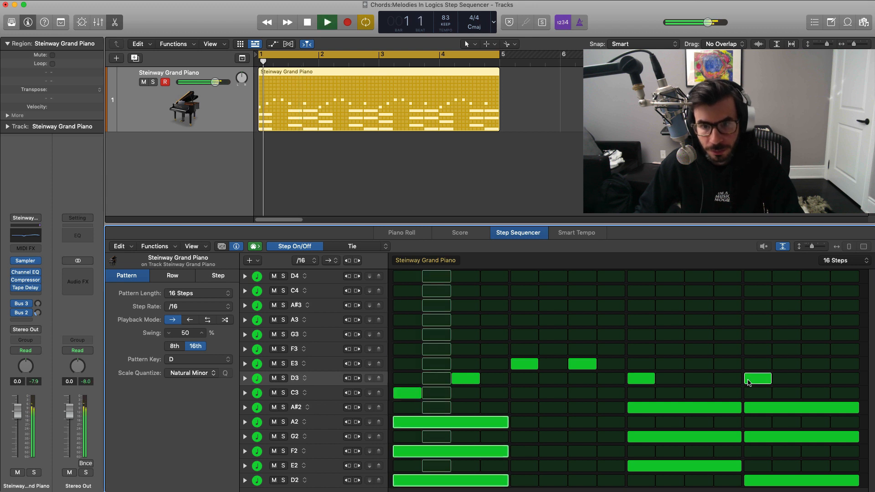
{"action": "left_click", "coordinate": [698, 334]}
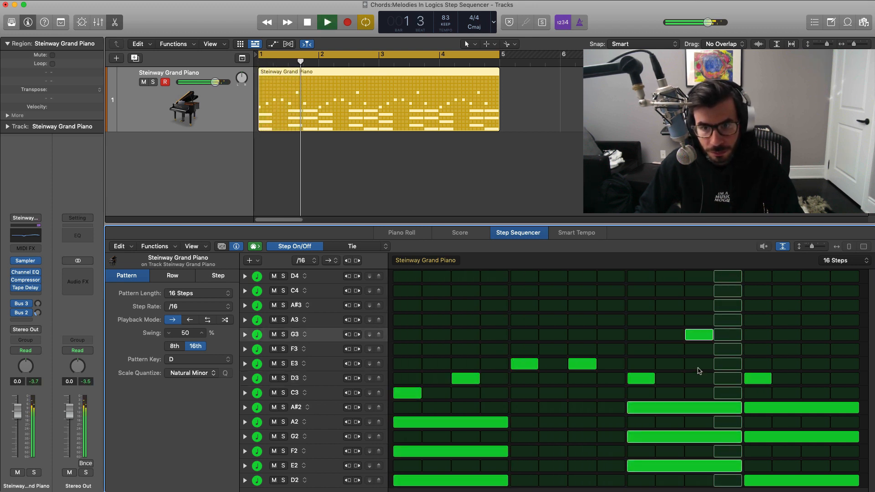
{"action": "left_click", "coordinate": [814, 363]}
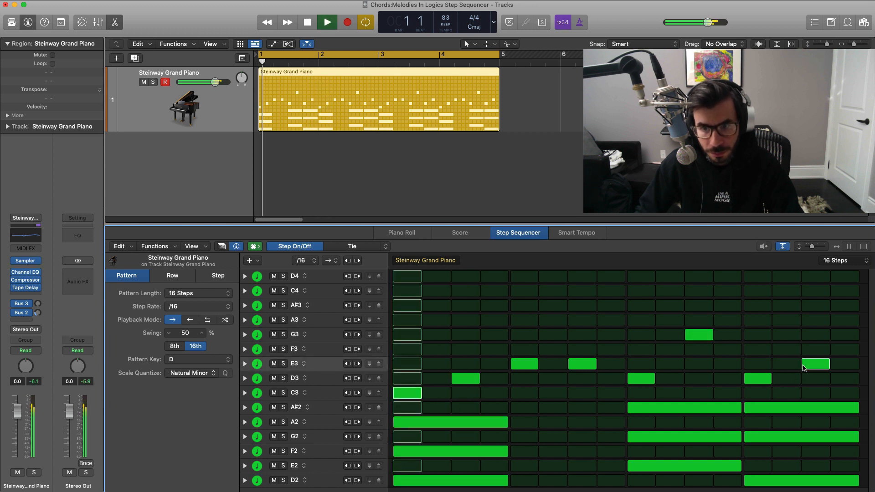
{"action": "left_click", "coordinate": [832, 379]}
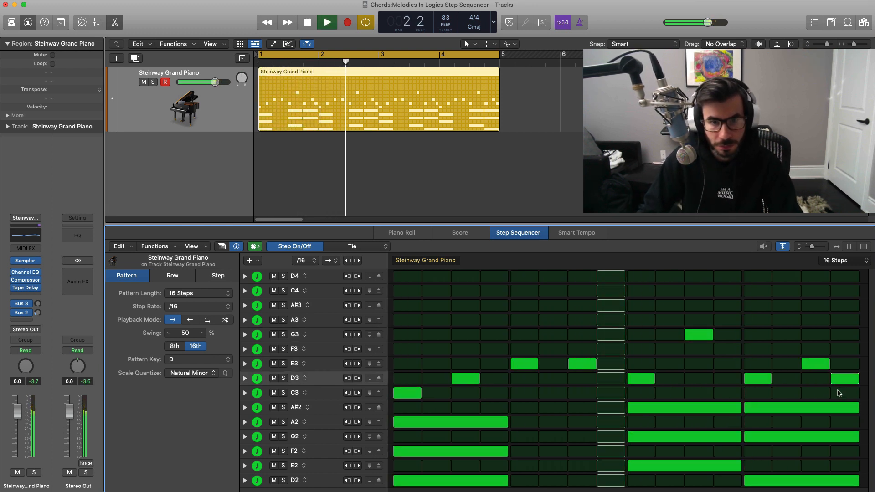
{"action": "key", "text": "space"}
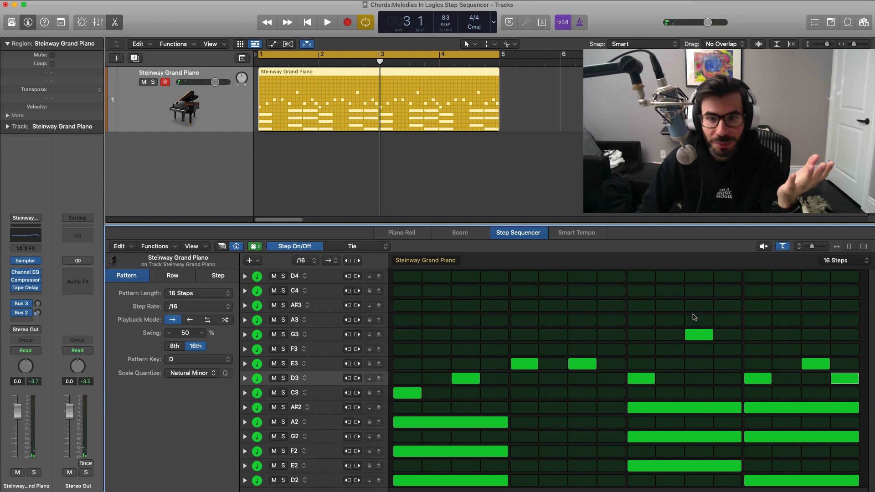
Step: Try A#3 at step ten and C4 at step eleven, removing both notes while checking the pattern in playback
{"action": "left_click", "coordinate": [668, 305]}
{"action": "left_click", "coordinate": [696, 294]}
{"action": "left_click", "coordinate": [663, 307]}
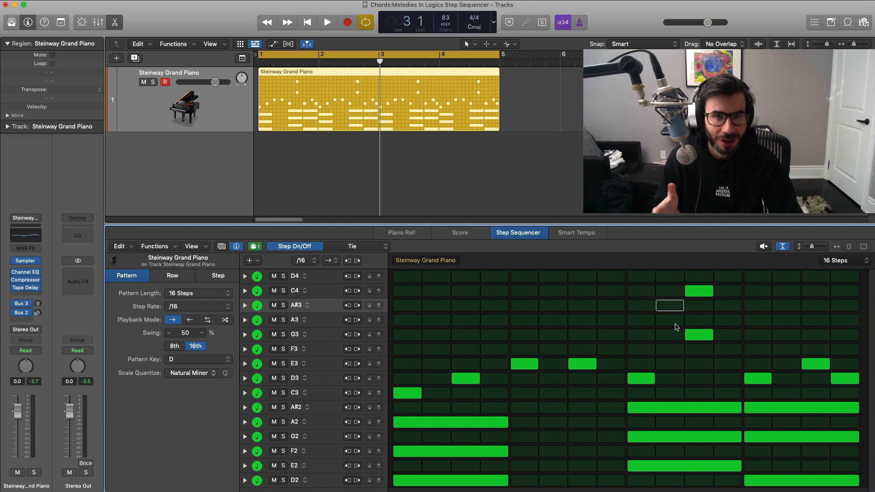
{"action": "key", "text": "space"}
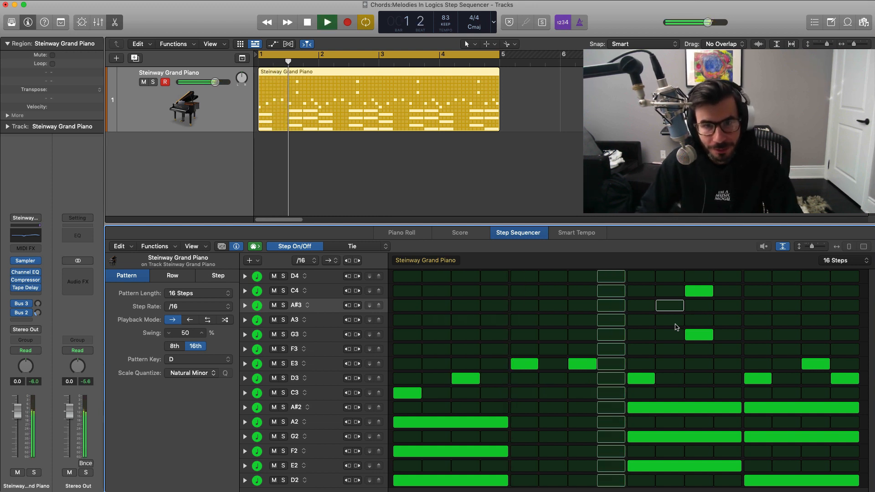
{"action": "left_click", "coordinate": [698, 291]}
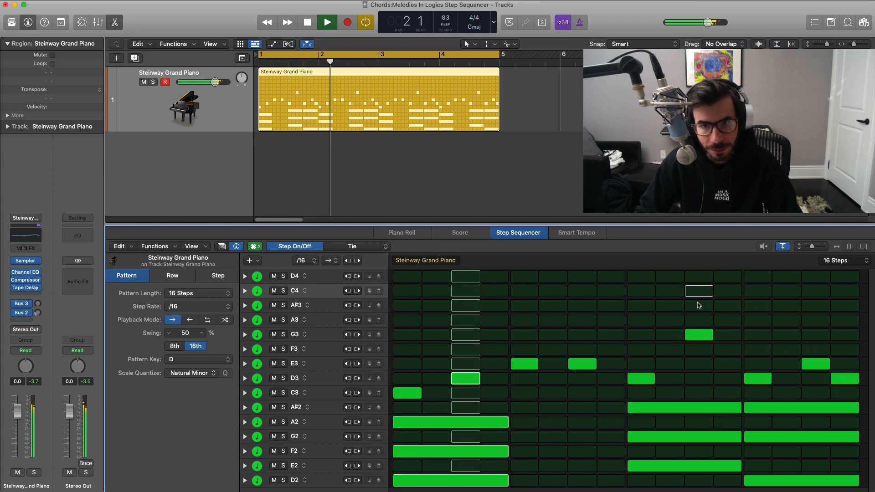
Step: Add a D3 melody note at step twelve and stop playback after listening to the pattern
{"action": "left_click", "coordinate": [727, 379]}
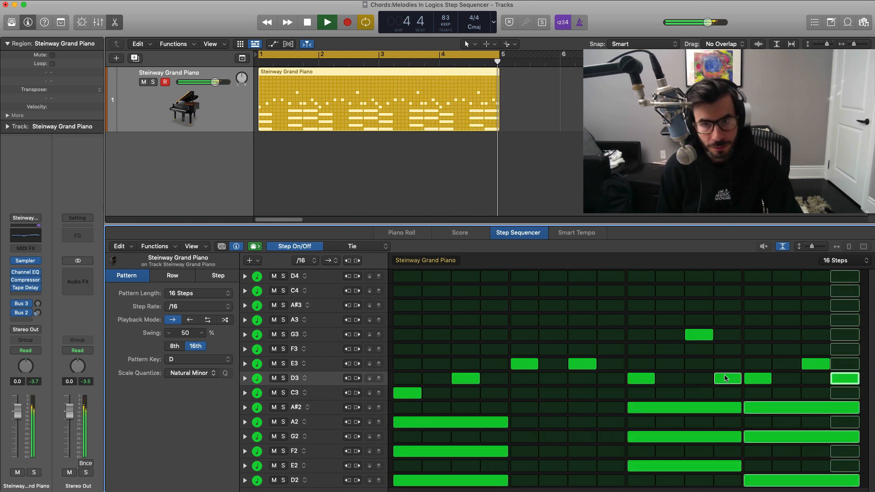
{"action": "key", "text": "space"}
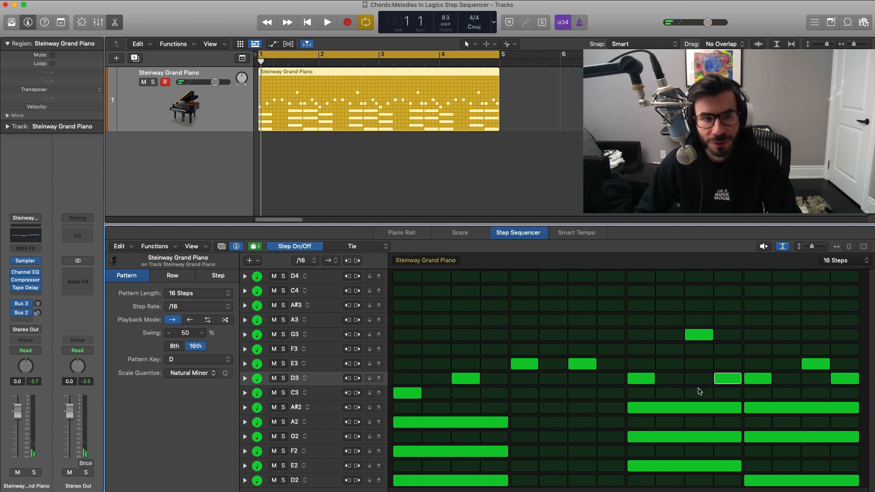
Step: Switch the edit mode to Note Repeat and set the C3 note at step one to 5 repeats
{"action": "left_click", "coordinate": [379, 247]}
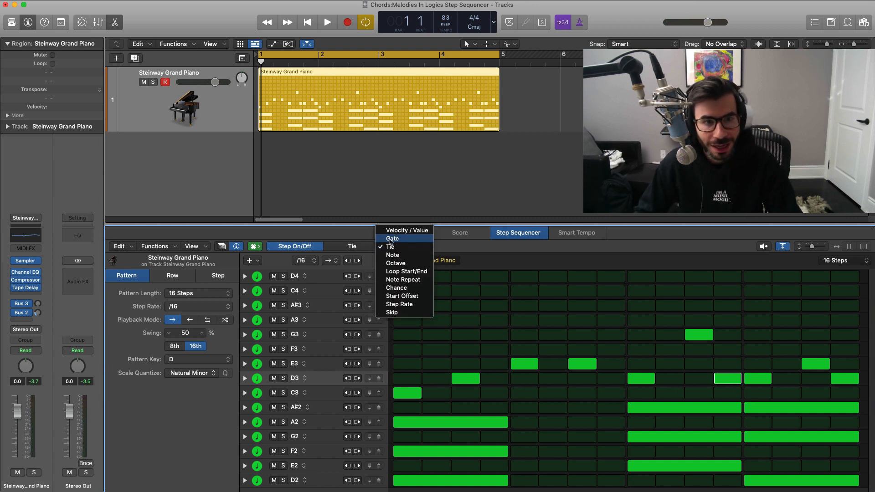
{"action": "left_click", "coordinate": [398, 279]}
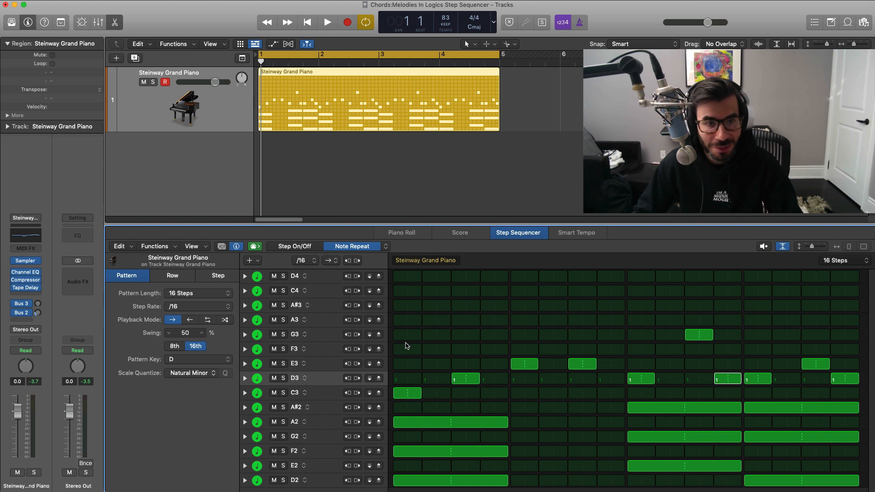
{"action": "left_click_drag", "start_coordinate": [410, 393], "coordinate": [413, 394]}
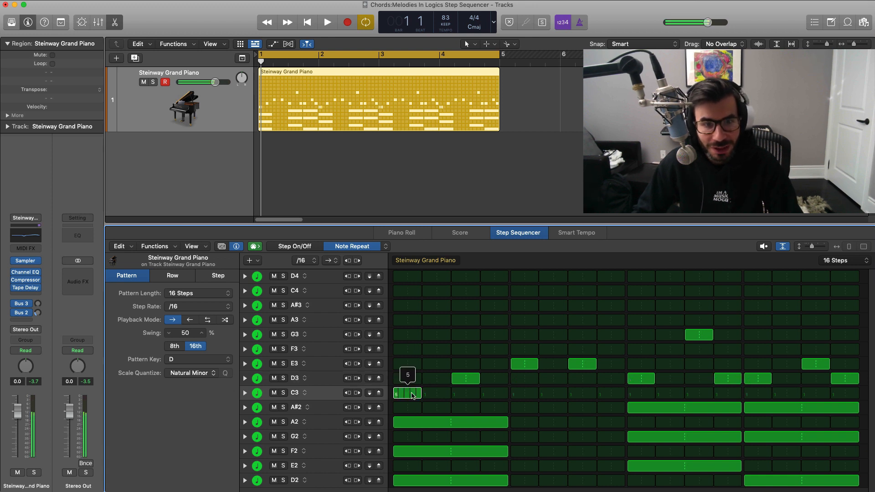
Step: Set the E3 note at step fifteen to 4 repeats while auditioning the pattern, and return the edit mode to Step On/Off
{"action": "key", "text": "space"}
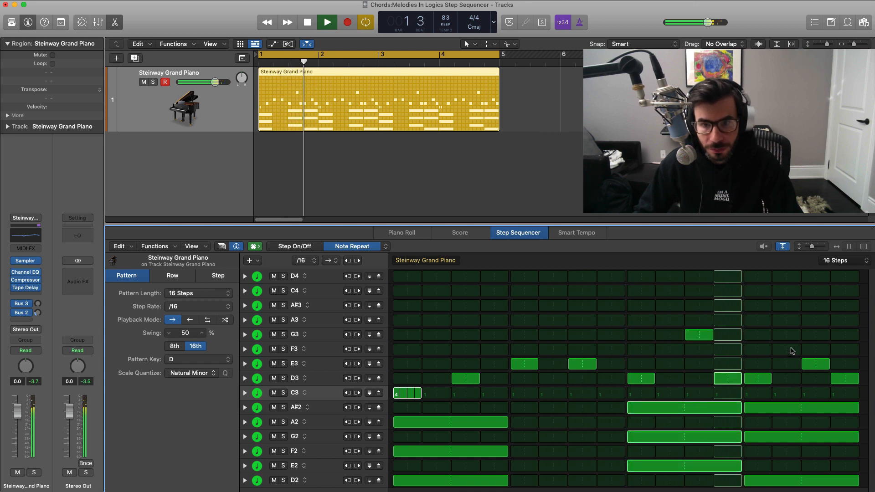
{"action": "key", "text": "space"}
{"action": "left_click_drag", "start_coordinate": [807, 366], "coordinate": [807, 364]}
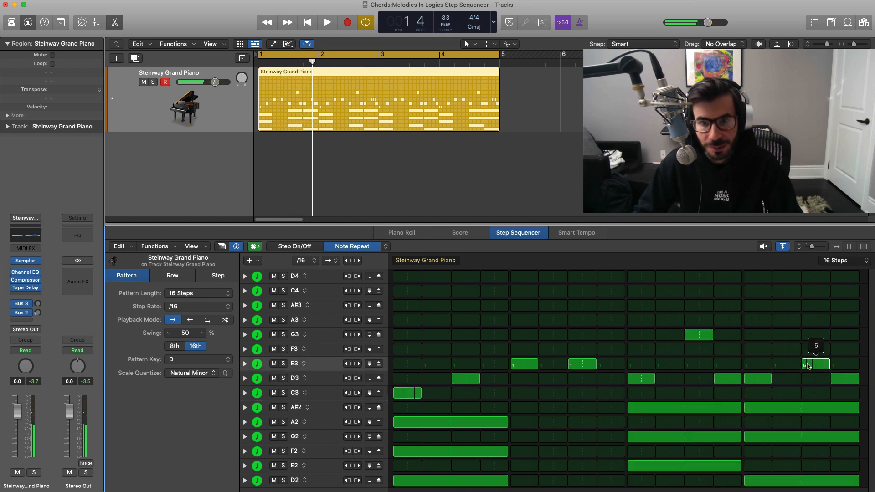
{"action": "key", "text": "space"}
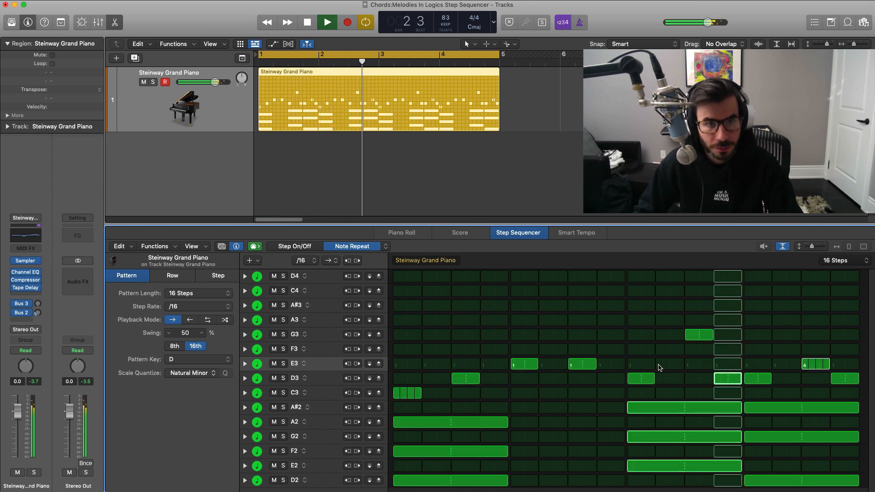
{"action": "key", "text": "space"}
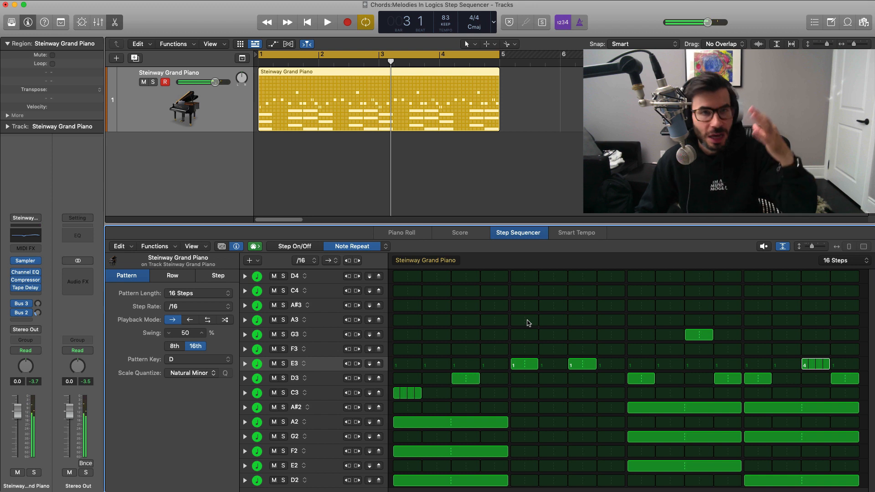
{"action": "left_click", "coordinate": [295, 246]}
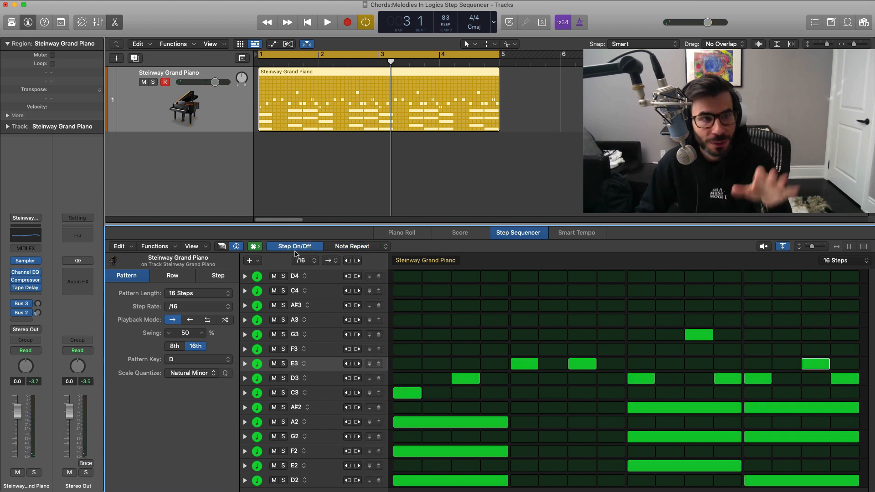
{"action": "key", "text": "space"}
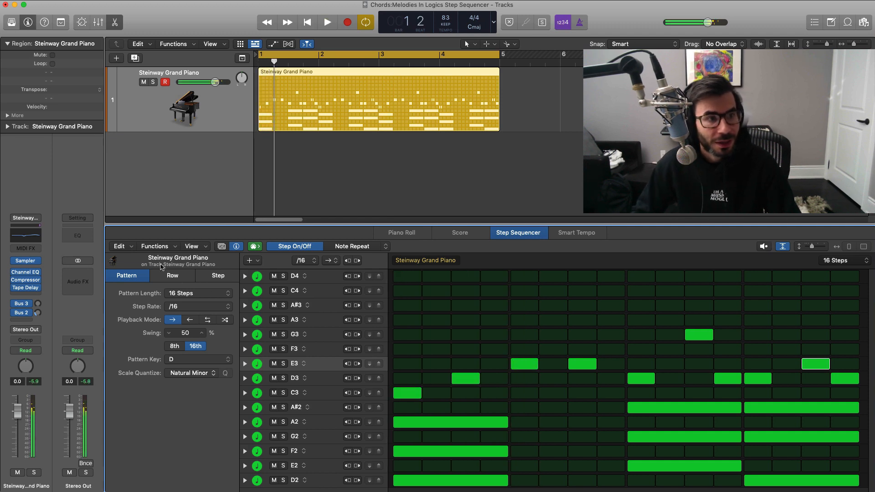
Step: Load the Drake (Blem) Lead user channel strip setting on the piano track and play the pattern with it
{"action": "left_click", "coordinate": [13, 25]}
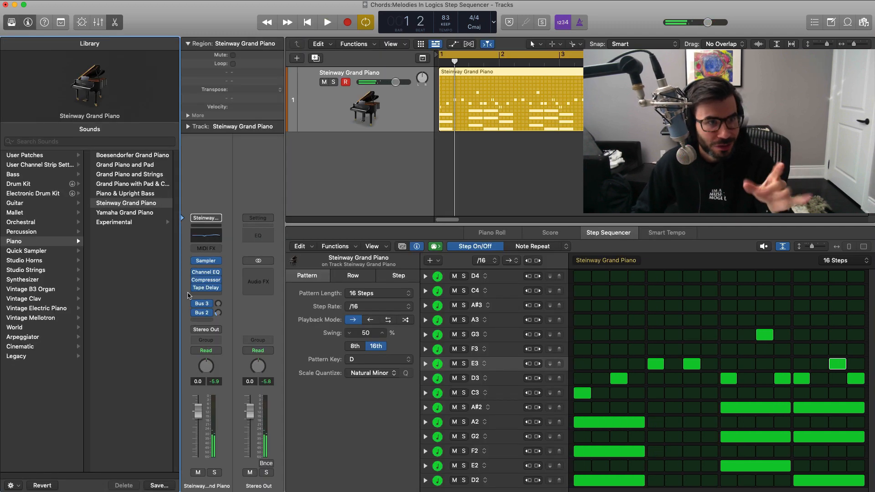
{"action": "left_click", "coordinate": [32, 156]}
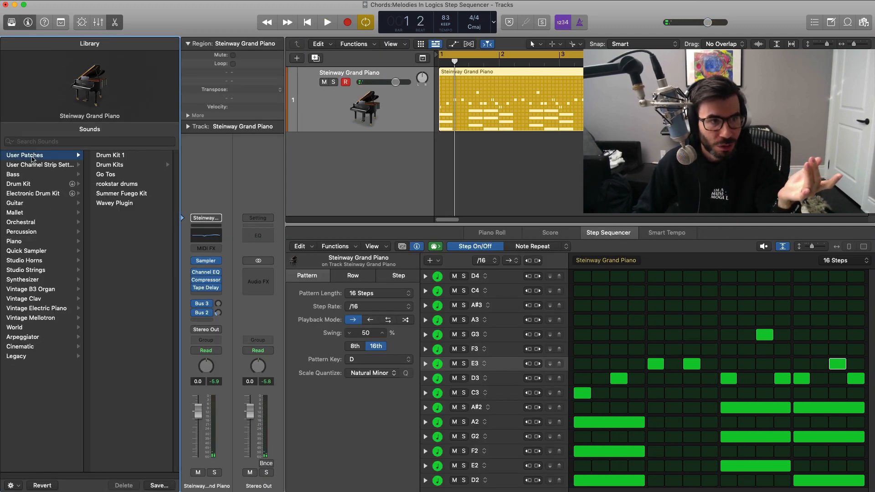
{"action": "scroll", "coordinate": [133, 368], "scroll_direction": "down", "scroll_amount": 10}
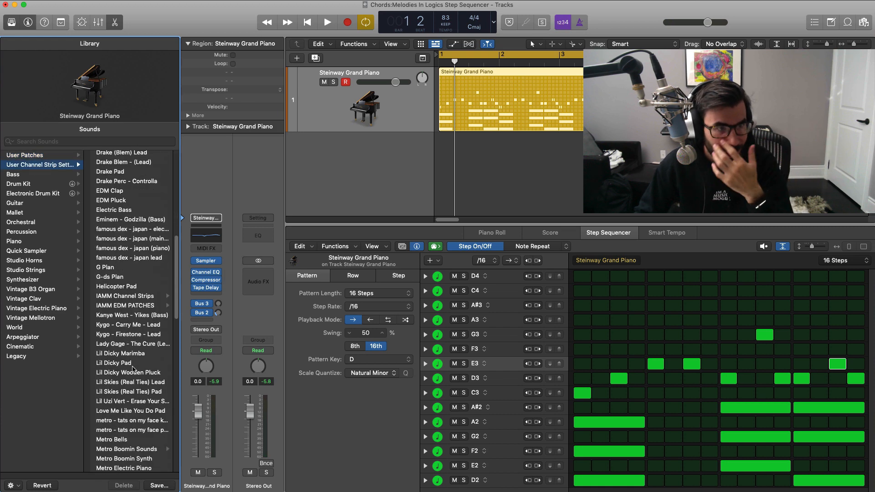
{"action": "scroll", "coordinate": [133, 368], "scroll_direction": "down", "scroll_amount": 10}
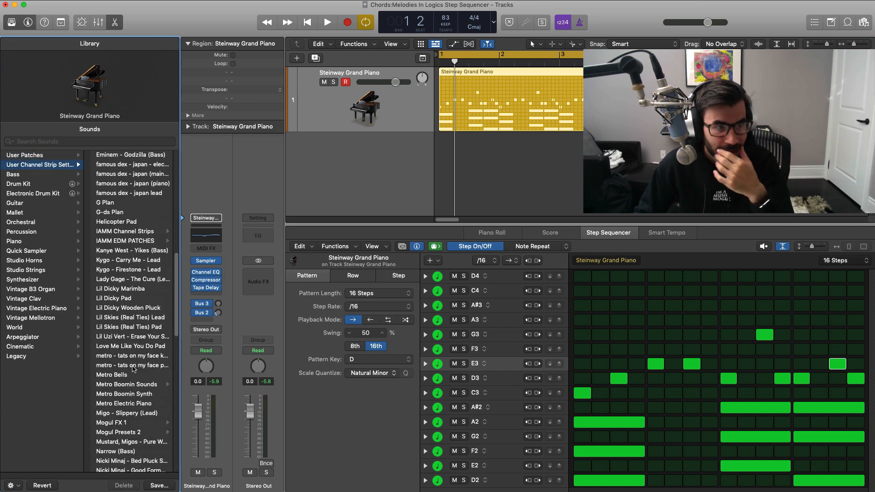
{"action": "scroll", "coordinate": [133, 370], "scroll_direction": "up", "scroll_amount": 8}
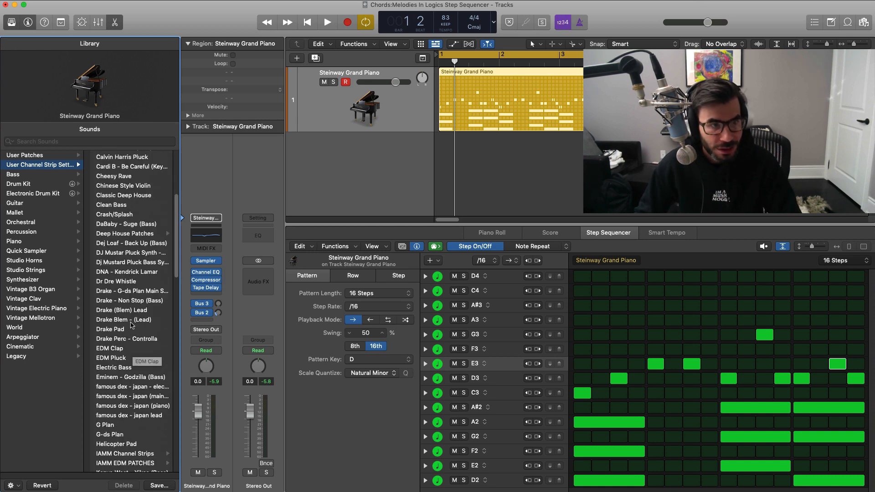
{"action": "left_click", "coordinate": [131, 311]}
{"action": "key", "text": "space"}
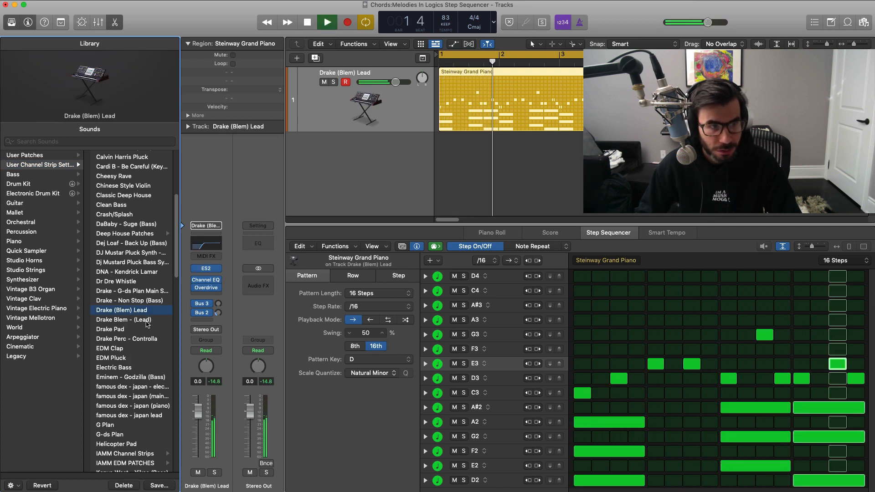
Step: Try the Drake Perc - Controlla sound, return to Drake (Blem) Lead, and close the Library with playback stopped
{"action": "left_click", "coordinate": [132, 339]}
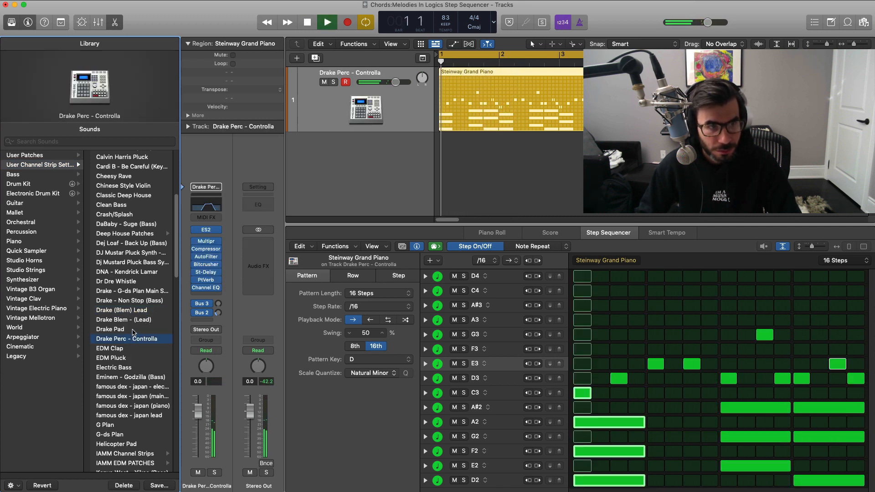
{"action": "left_click", "coordinate": [133, 311]}
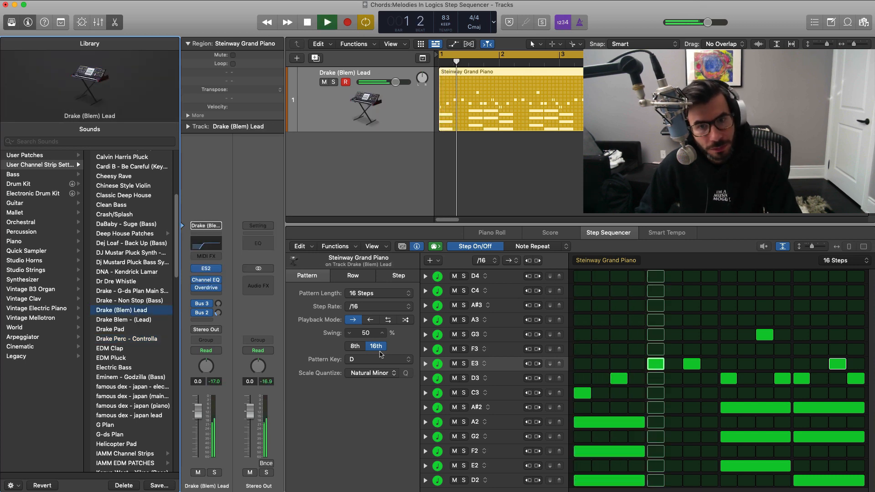
{"action": "key", "text": "y"}
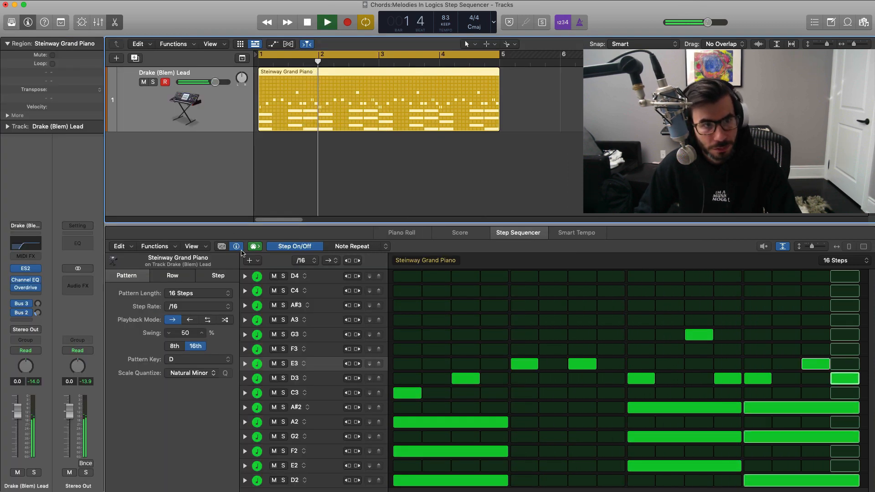
{"action": "key", "text": "space"}
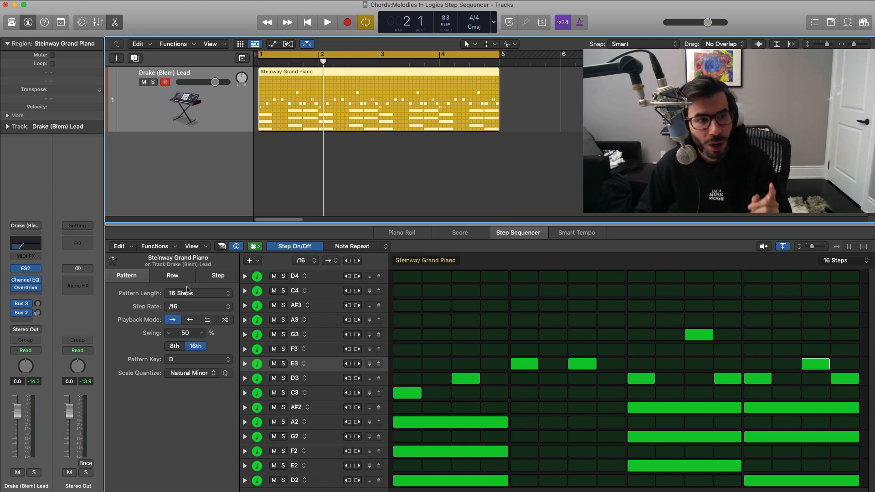
Step: Transpose the pattern up one octave and switch the edit mode to Note Repeat while listening
{"action": "left_click", "coordinate": [162, 247]}
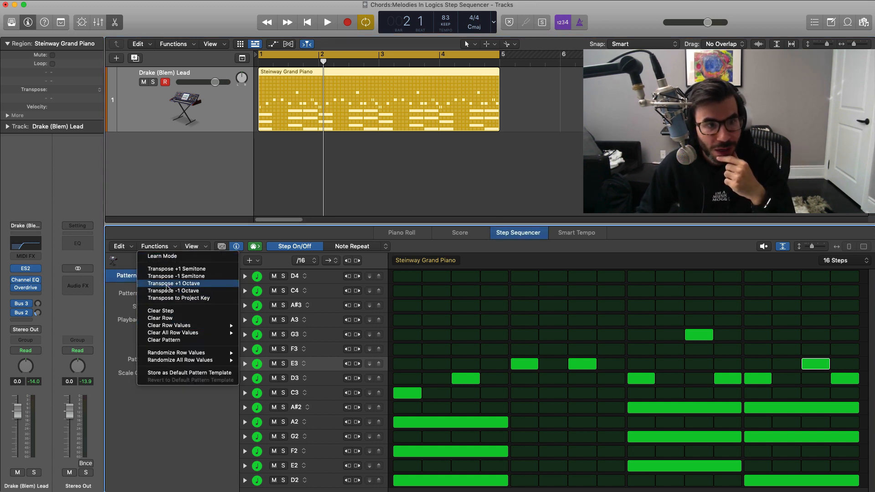
{"action": "left_click", "coordinate": [180, 284]}
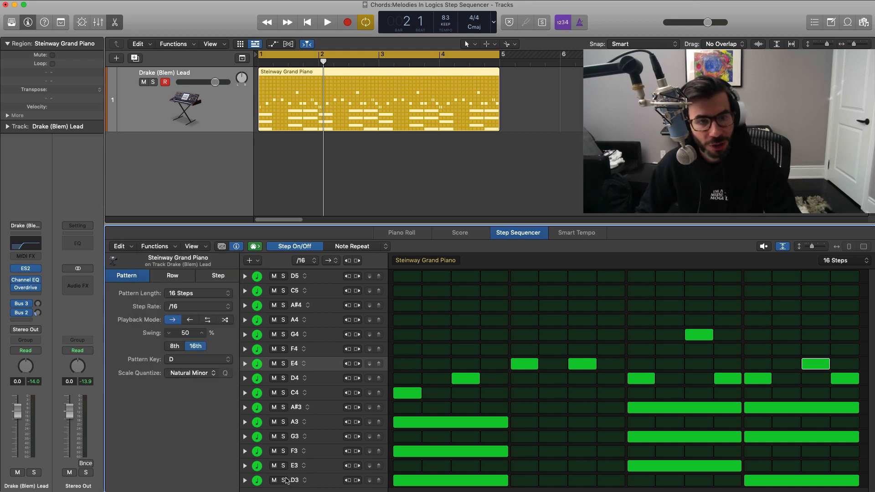
{"action": "key", "text": "space"}
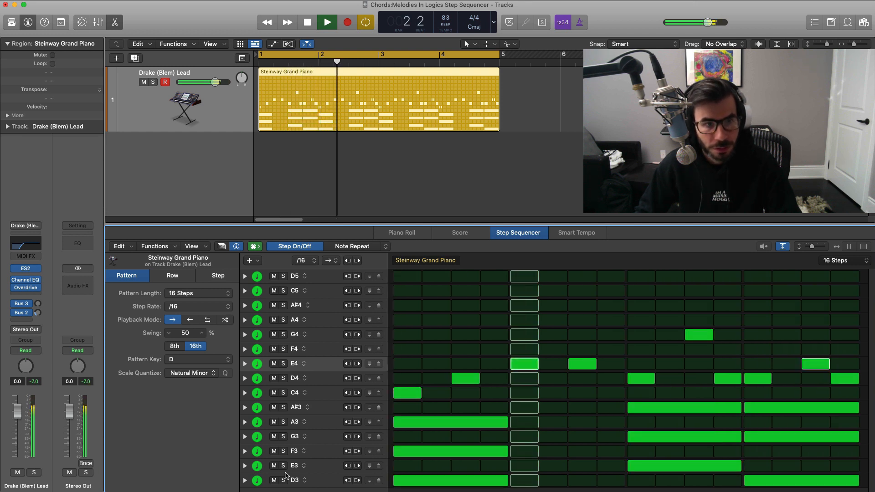
{"action": "left_click", "coordinate": [343, 247]}
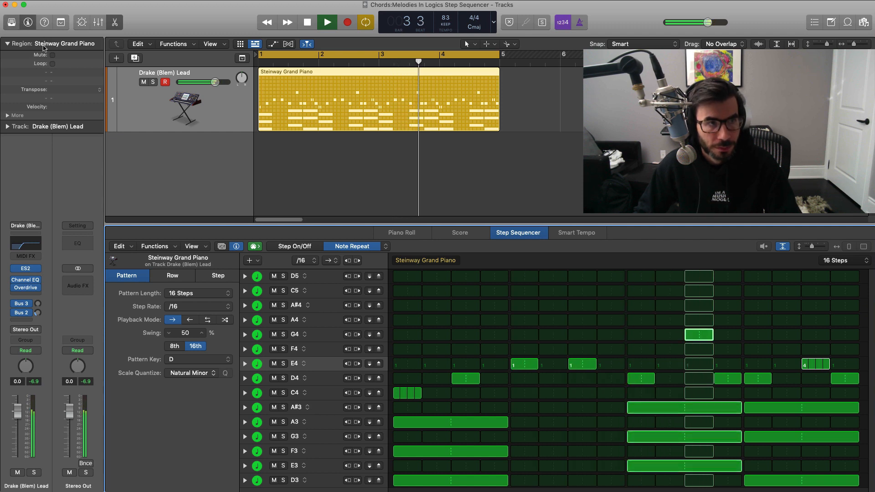
Step: Audition the DaBaby - Suge (Bass), Eminem - Godzilla (Bass) and famous dex - japan - electric piano sounds on the pattern
{"action": "key", "text": "y"}
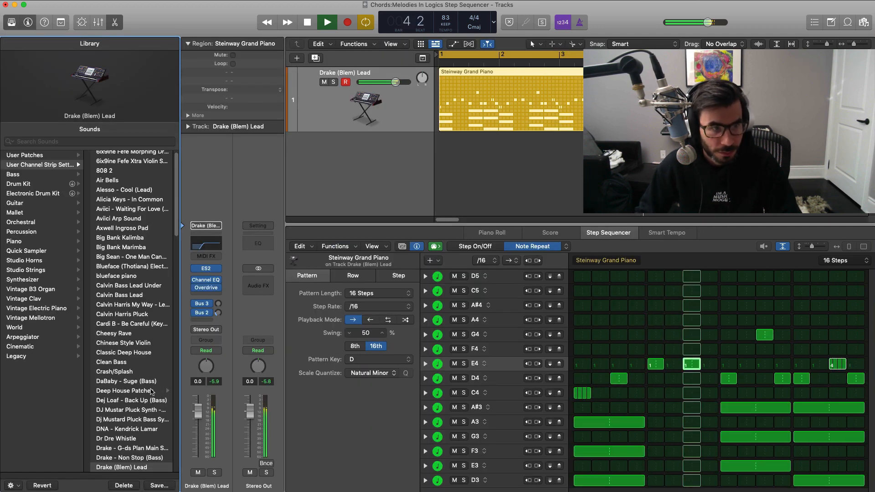
{"action": "left_click", "coordinate": [151, 381]}
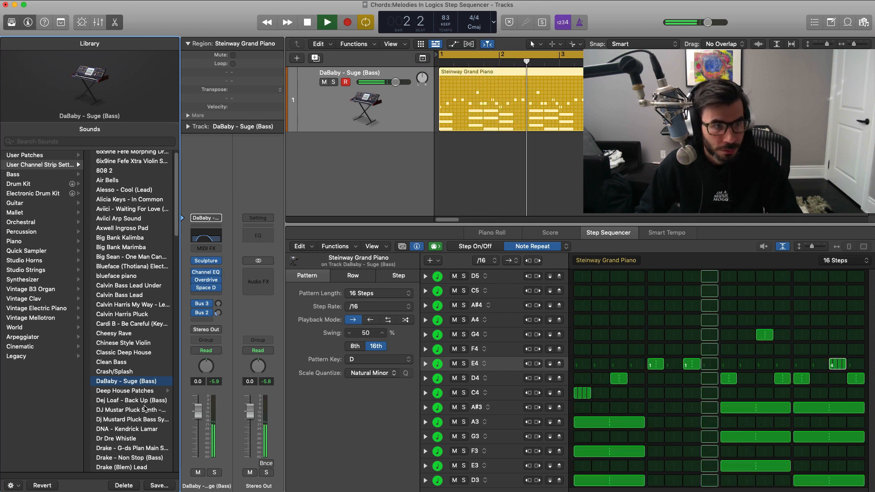
{"action": "scroll", "coordinate": [145, 409], "scroll_direction": "down", "scroll_amount": 5}
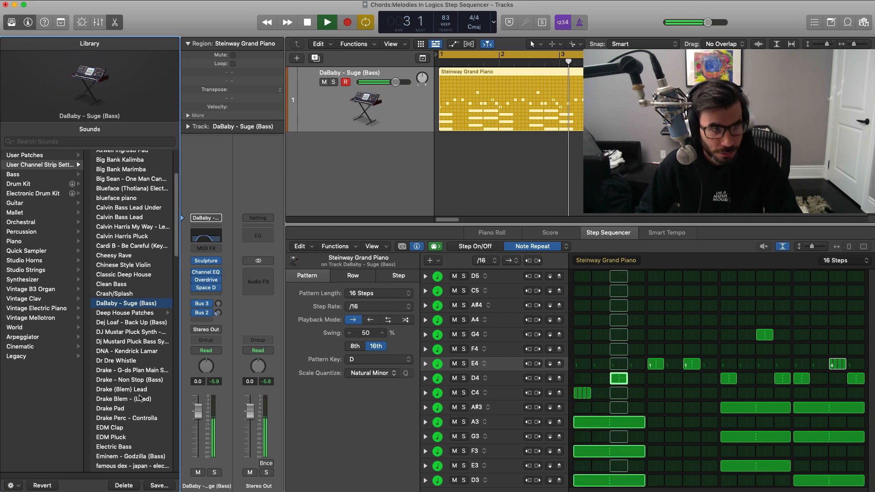
{"action": "scroll", "coordinate": [135, 407], "scroll_direction": "down", "scroll_amount": 3}
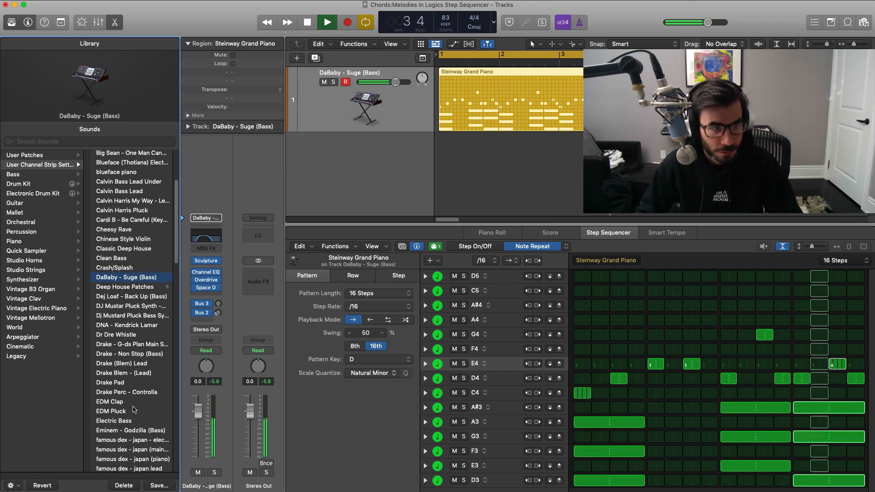
{"action": "key", "text": "space"}
{"action": "left_click", "coordinate": [132, 431]}
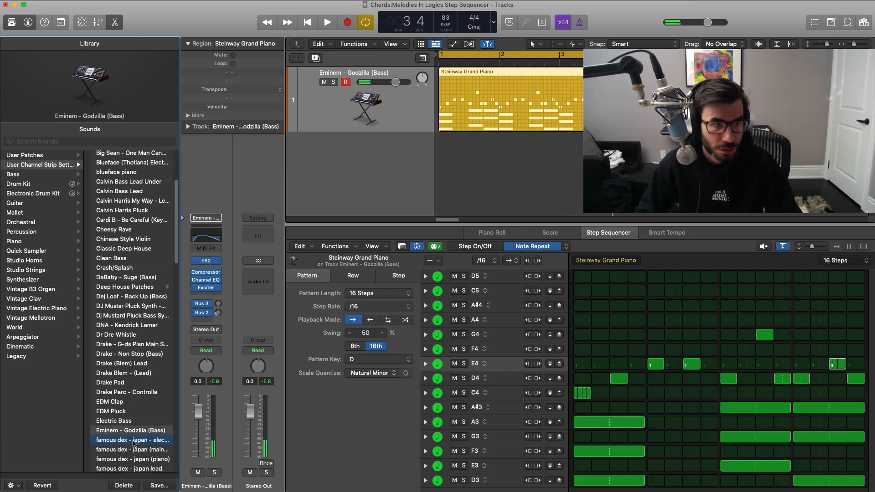
{"action": "key", "text": "space"}
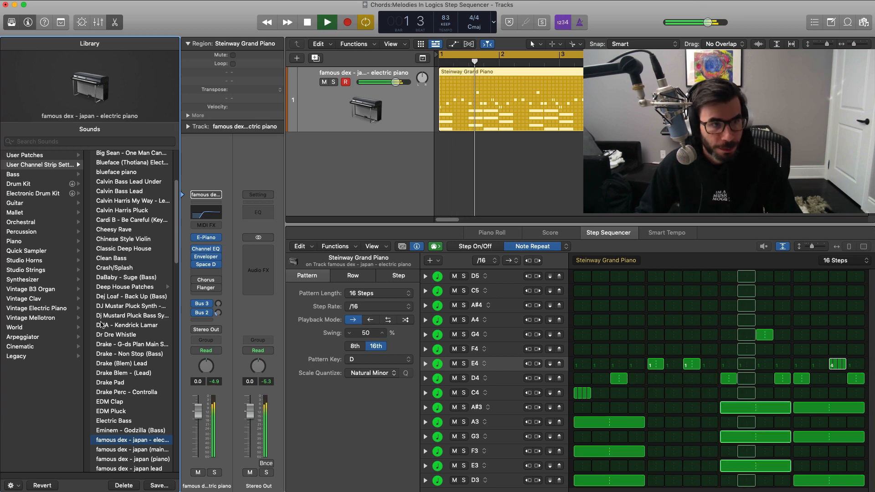
Step: Audition the Lady Gage - The Cure (Lead) and Lil Dicky Marimba user sounds on the playing pattern
{"action": "scroll", "coordinate": [102, 324], "scroll_direction": "down", "scroll_amount": 5}
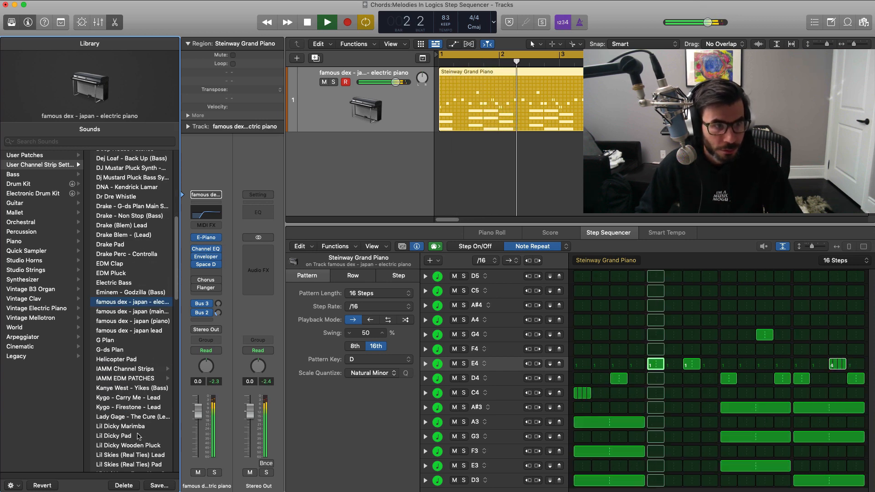
{"action": "left_click", "coordinate": [141, 418]}
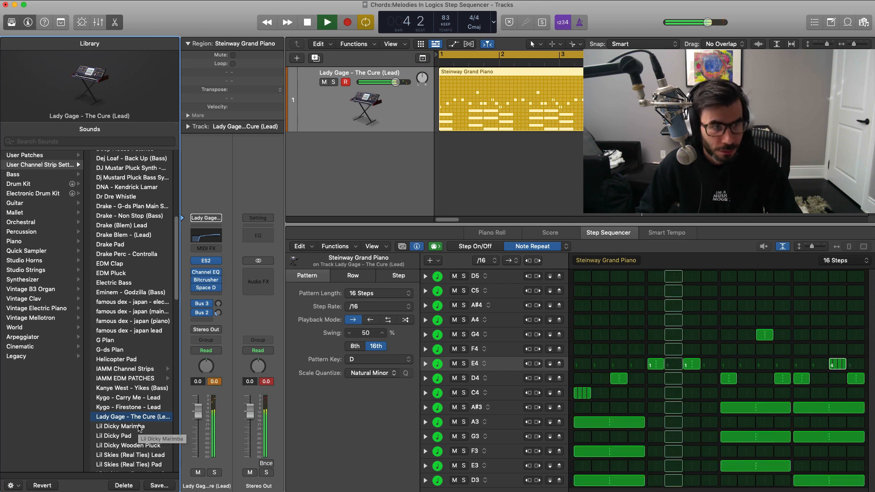
{"action": "left_click", "coordinate": [140, 427]}
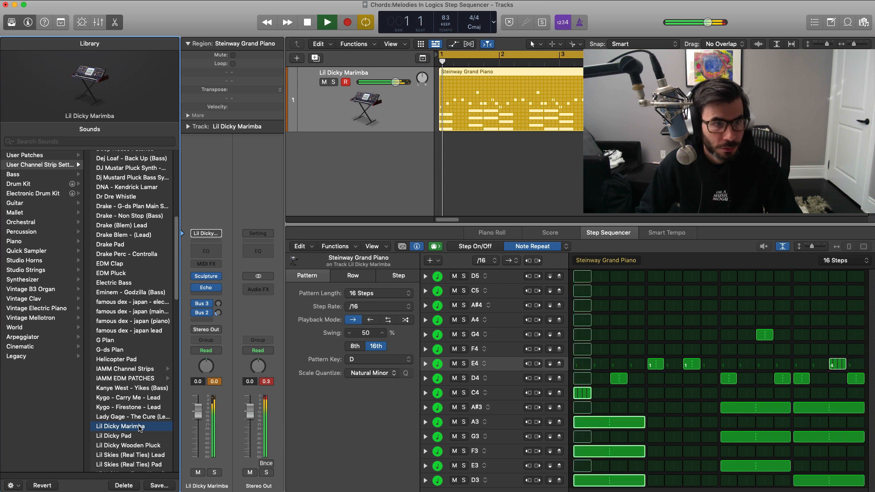
Step: Try the Lil Uzi Vert - Erase Your Social (Lead), Love Me Like You Do Pad and Metro Bells sounds during playback
{"action": "scroll", "coordinate": [140, 428], "scroll_direction": "down", "scroll_amount": 5}
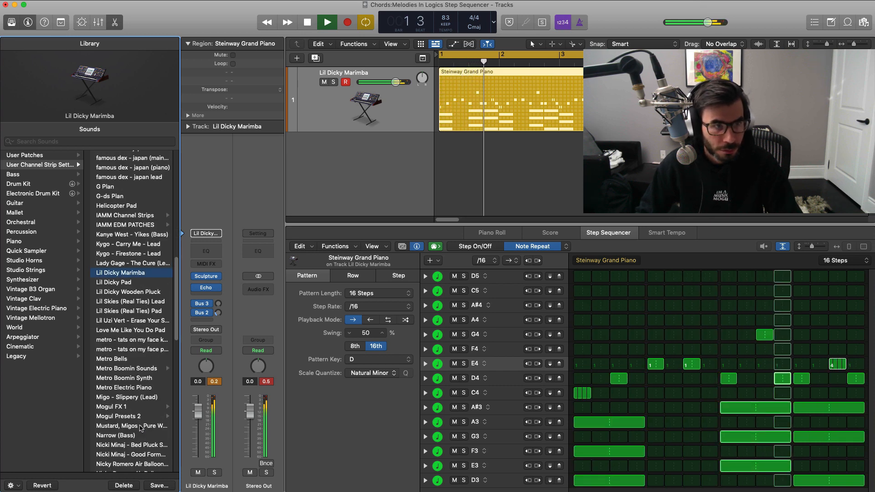
{"action": "left_click", "coordinate": [140, 321]}
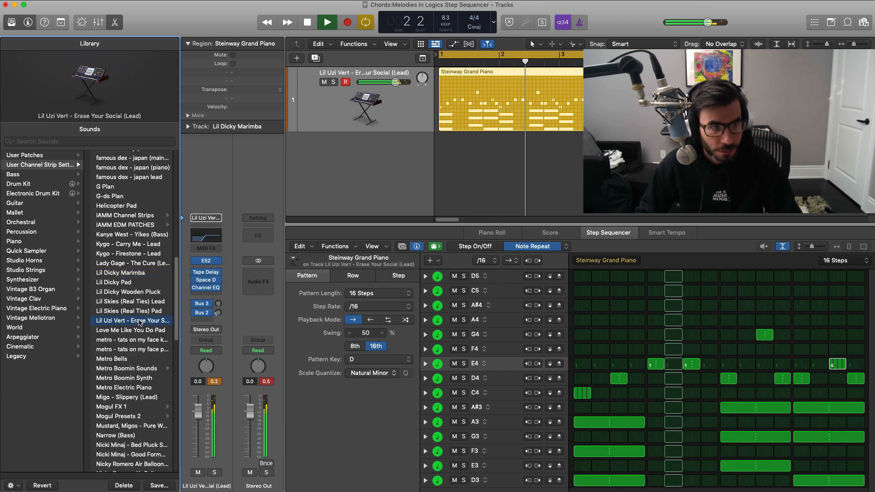
{"action": "left_click", "coordinate": [143, 330]}
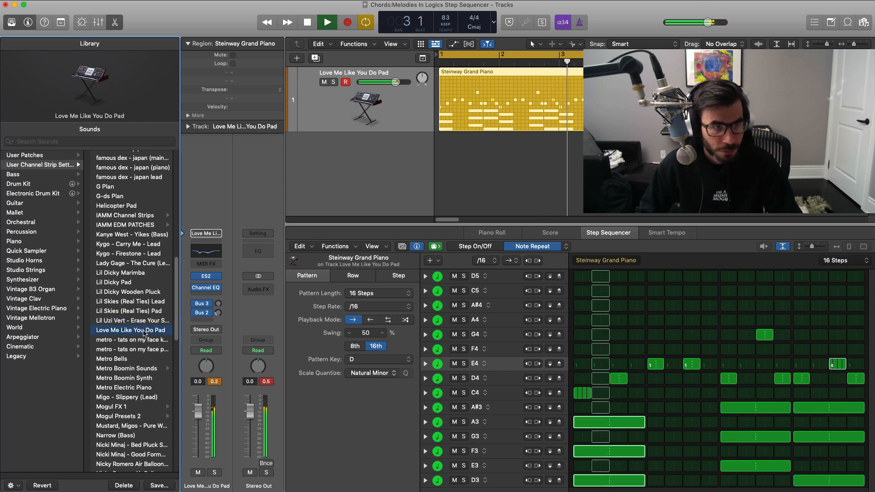
{"action": "left_click", "coordinate": [137, 359]}
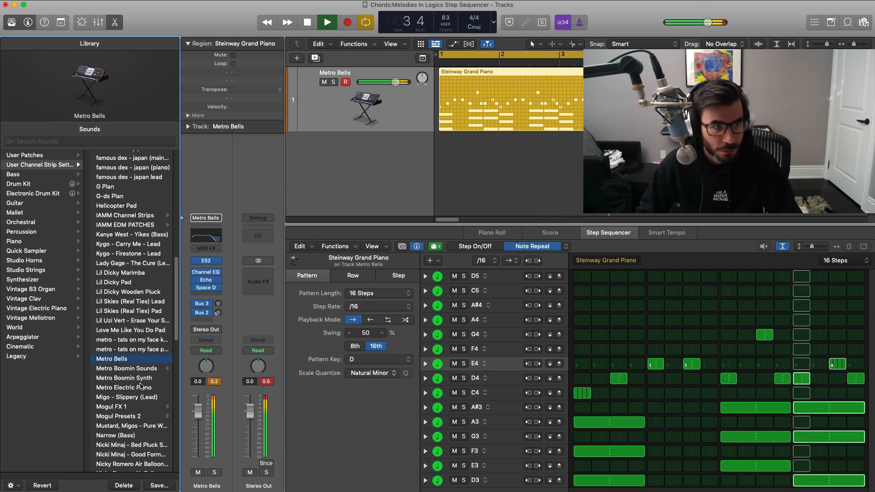
Step: Audition the SeeB Remix Synth and The Chainsmokers All We Know user sounds on the playing pattern
{"action": "left_click", "coordinate": [132, 445]}
{"action": "scroll", "coordinate": [137, 433], "scroll_direction": "down", "scroll_amount": 5}
{"action": "left_click", "coordinate": [141, 431]}
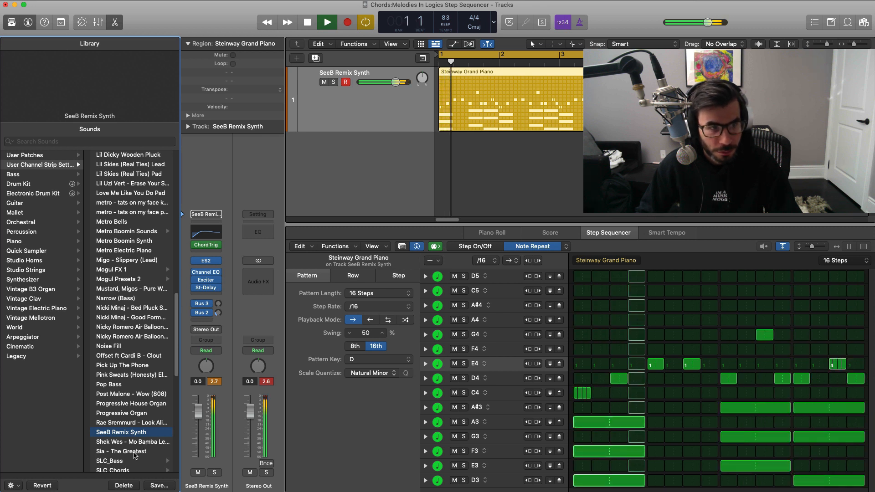
{"action": "scroll", "coordinate": [137, 455], "scroll_direction": "down", "scroll_amount": 3}
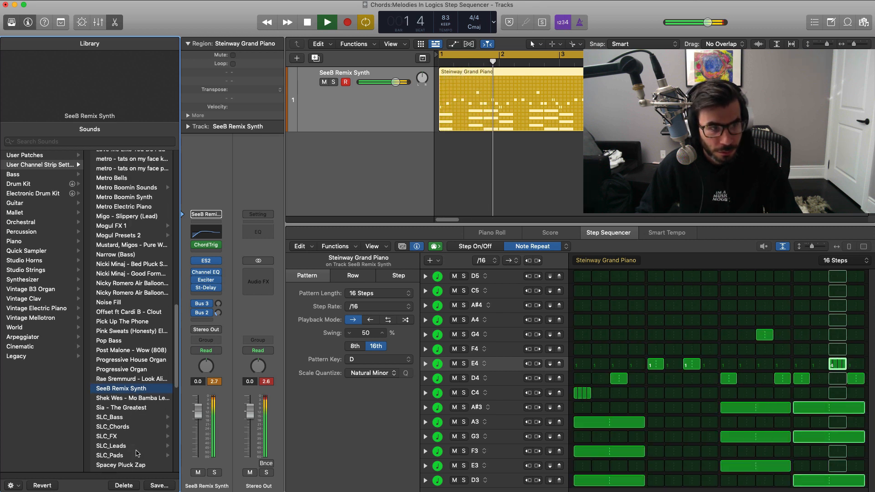
{"action": "scroll", "coordinate": [138, 454], "scroll_direction": "down", "scroll_amount": 1}
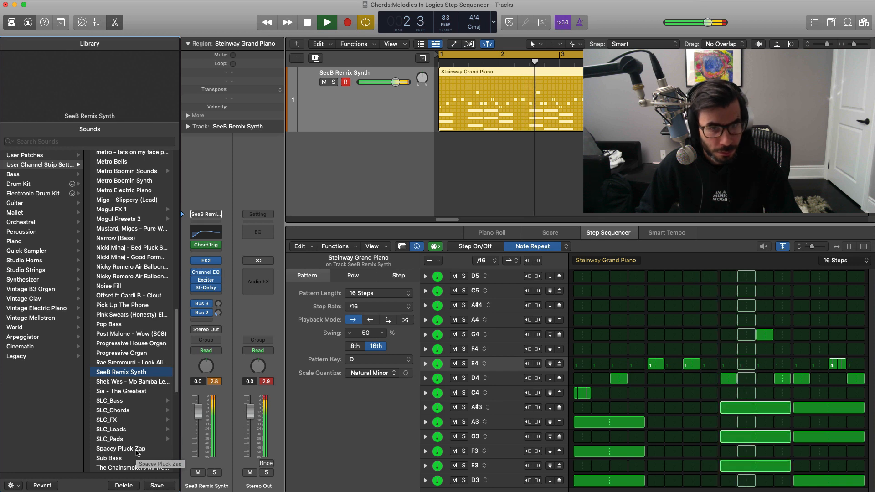
{"action": "scroll", "coordinate": [138, 452], "scroll_direction": "down", "scroll_amount": 1}
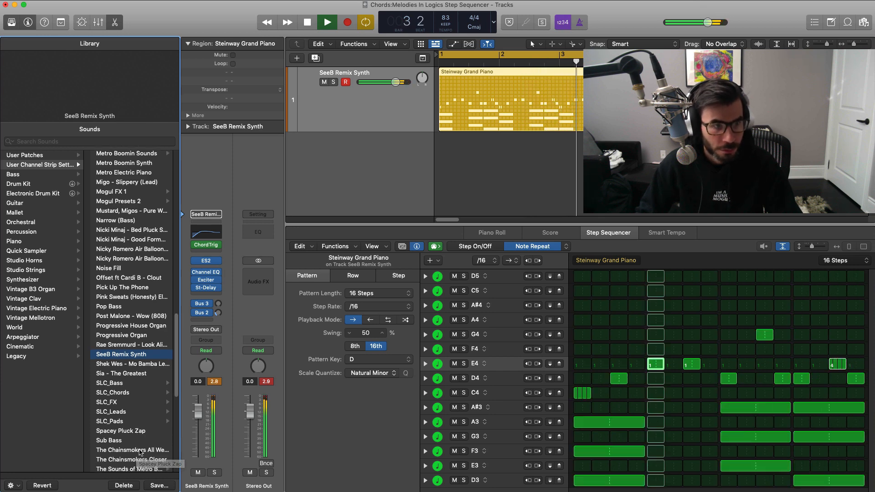
{"action": "left_click", "coordinate": [139, 440]}
{"action": "left_click", "coordinate": [140, 450]}
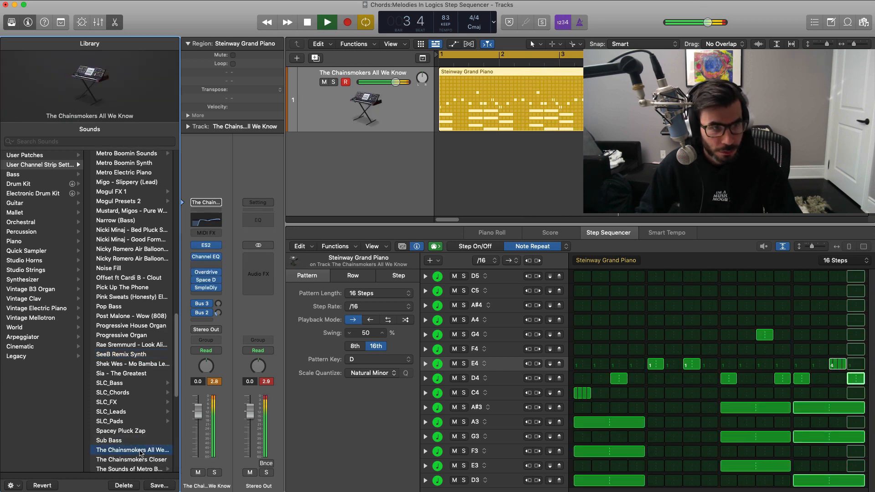
Step: Try ST Pad and PD Helicopter from The Sounds of Metro B... folder, load LD Travis Scott Guitar, and hide the Library
{"action": "scroll", "coordinate": [142, 433], "scroll_direction": "down", "scroll_amount": 4}
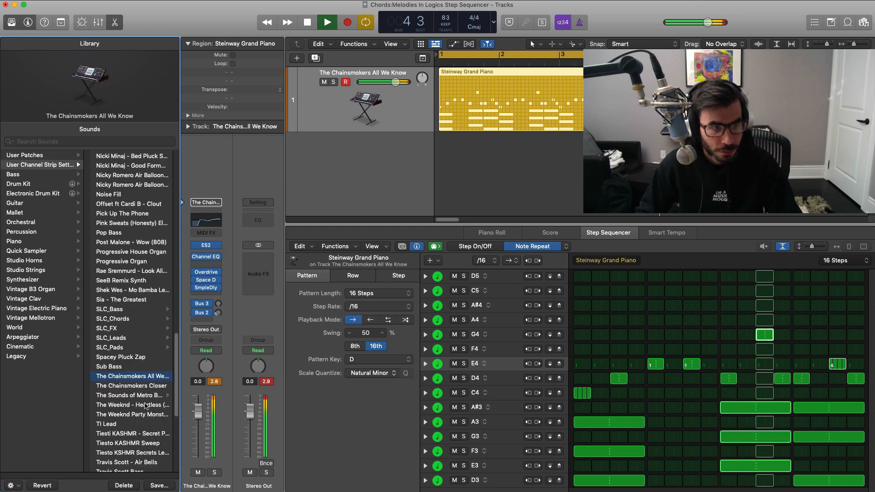
{"action": "left_click", "coordinate": [137, 395]}
{"action": "left_click", "coordinate": [138, 400]}
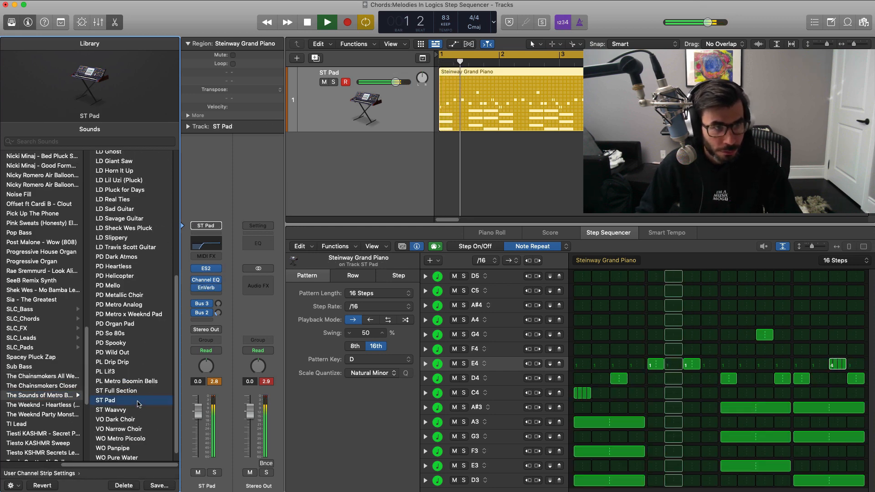
{"action": "left_click", "coordinate": [121, 276]}
{"action": "left_click", "coordinate": [124, 268]}
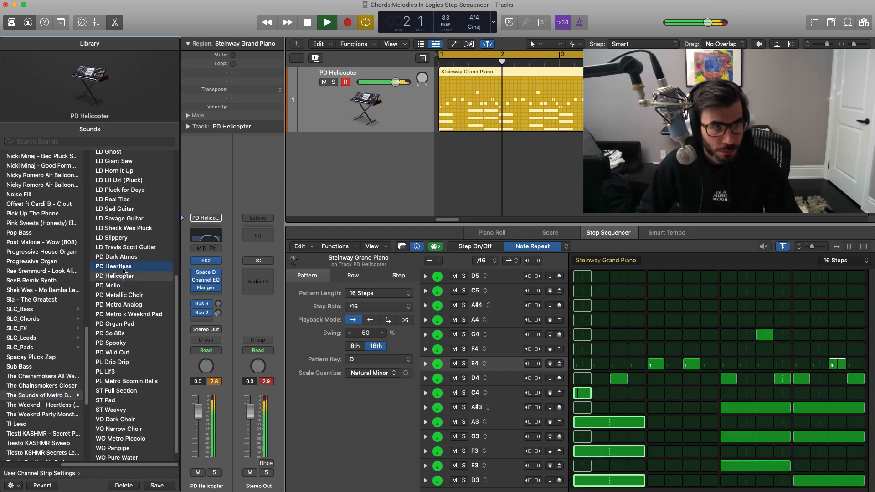
{"action": "left_click", "coordinate": [131, 247]}
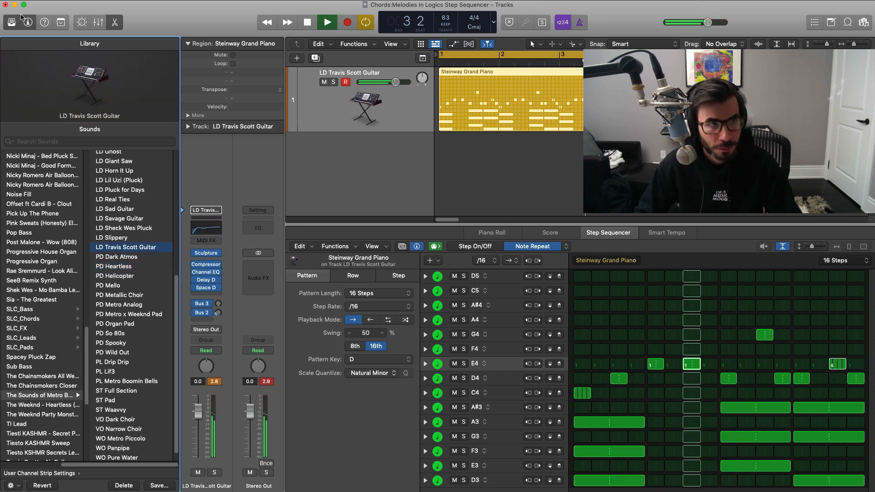
{"action": "left_click", "coordinate": [13, 21]}
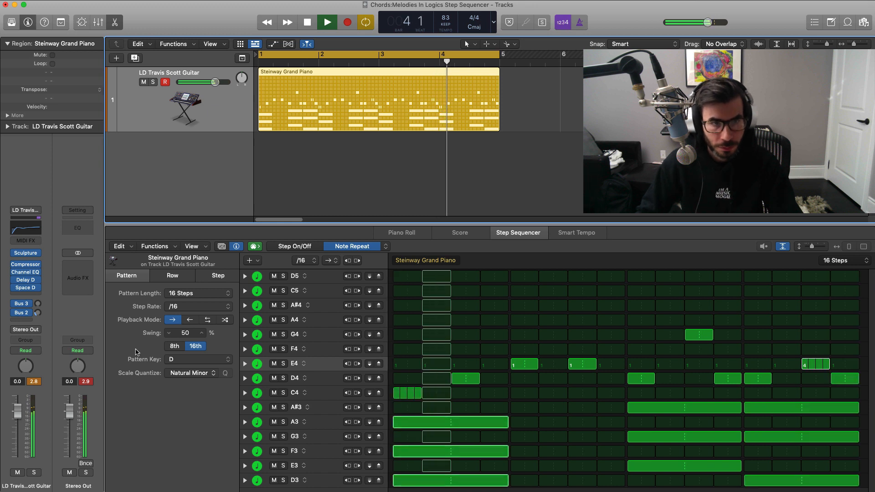
{"action": "key", "text": "space"}
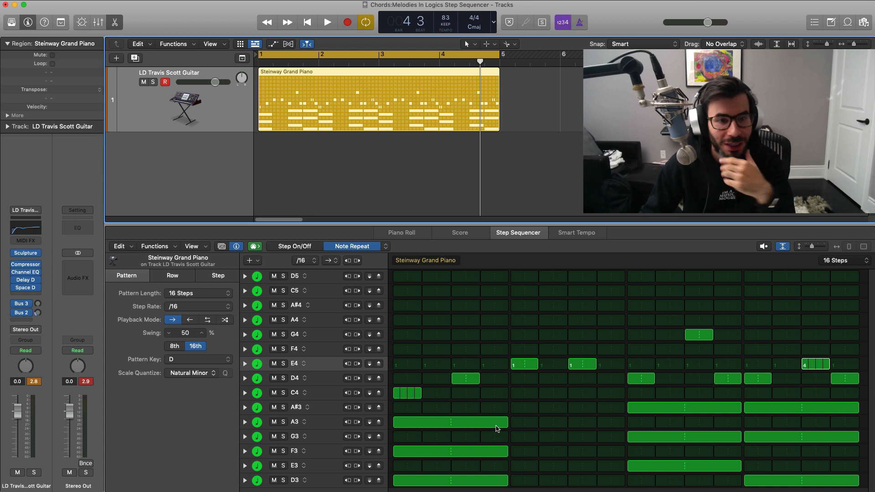
Step: Review the edit modes available in the Step Sequencer, keeping Note Repeat selected
{"action": "left_click", "coordinate": [385, 245]}
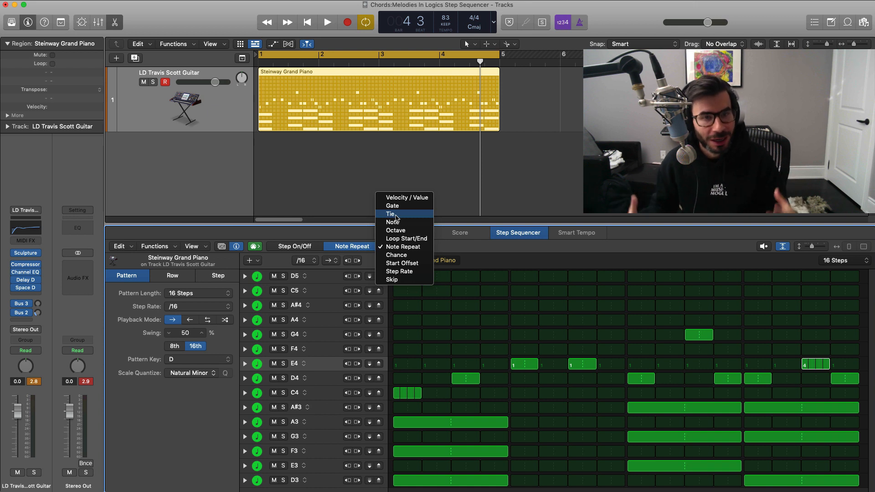
{"action": "left_click", "coordinate": [452, 214]}
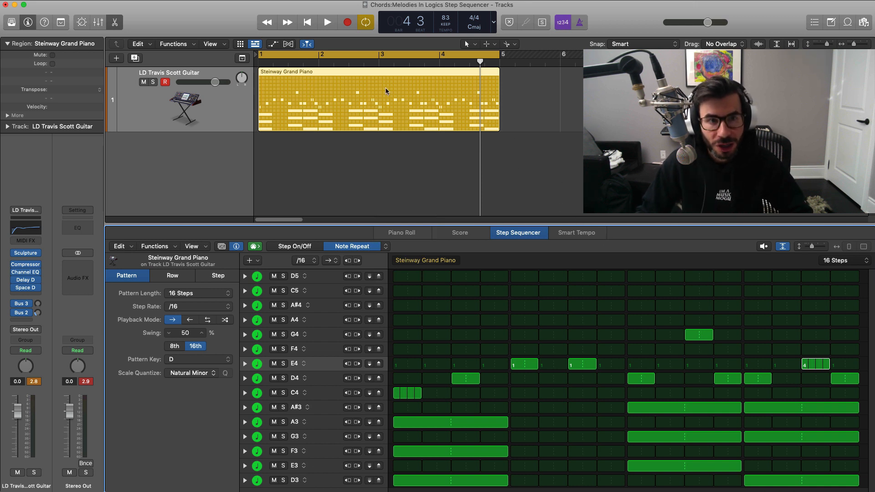
Step: Convert the Steinway Grand Piano pattern region to a MIDI region
{"action": "left_click", "coordinate": [406, 75]}
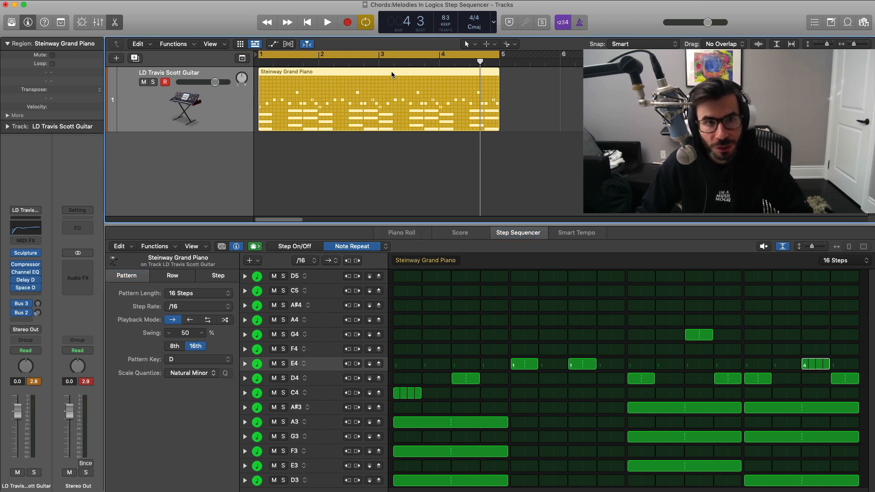
{"action": "right_click", "coordinate": [393, 73]}
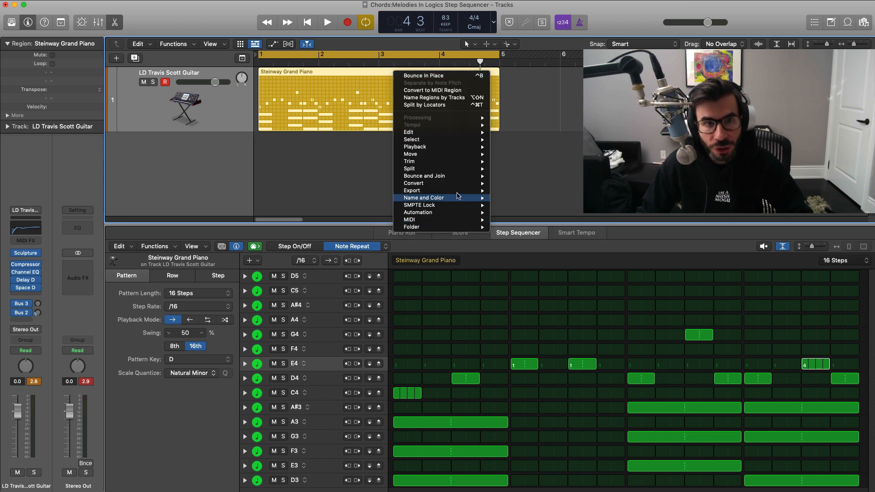
{"action": "mouse_move", "coordinate": [464, 184]}
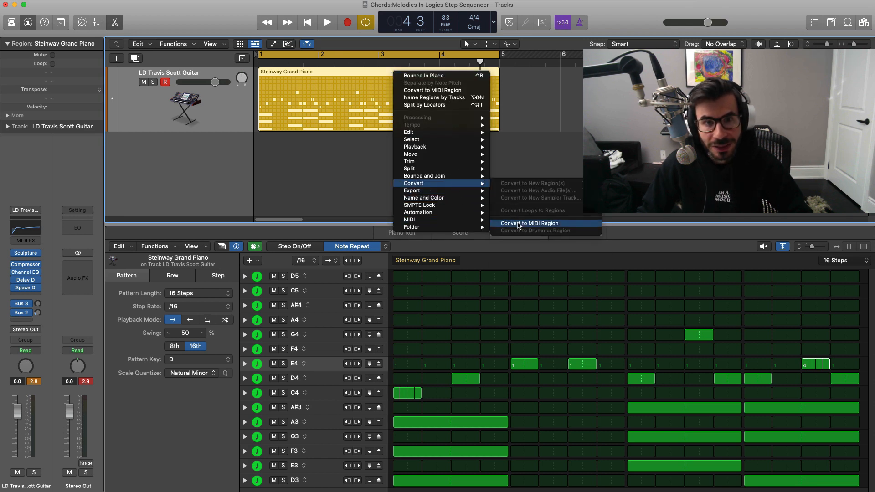
{"action": "left_click", "coordinate": [518, 225]}
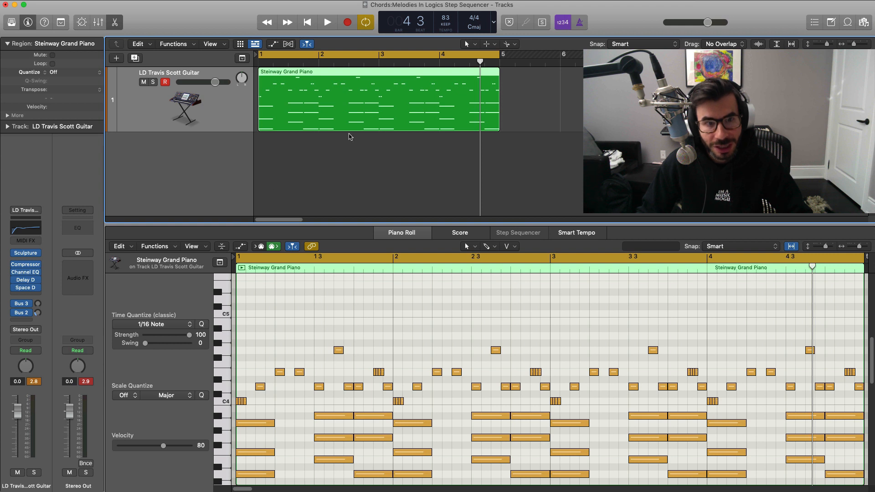
Step: Examine the converted notes in the Piano Roll and listen to the start of the MIDI region
{"action": "scroll", "coordinate": [662, 402], "scroll_direction": "down", "scroll_amount": 3}
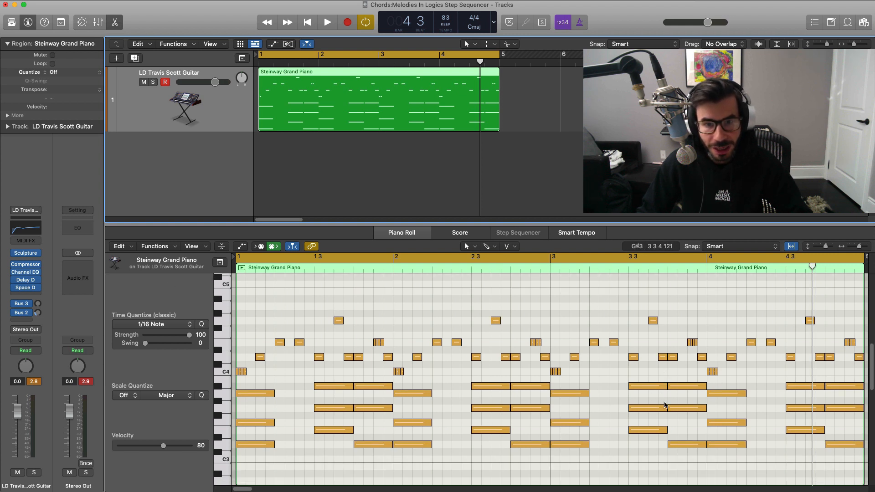
{"action": "key", "text": "space"}
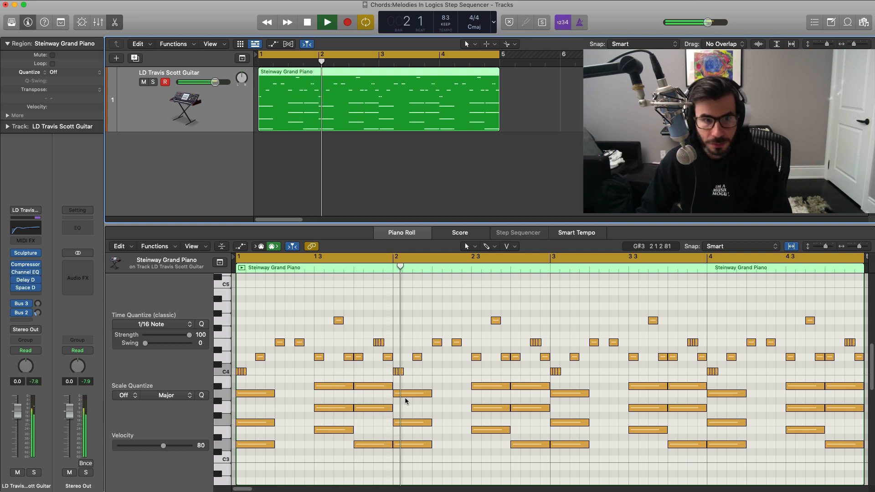
{"action": "key", "text": "space"}
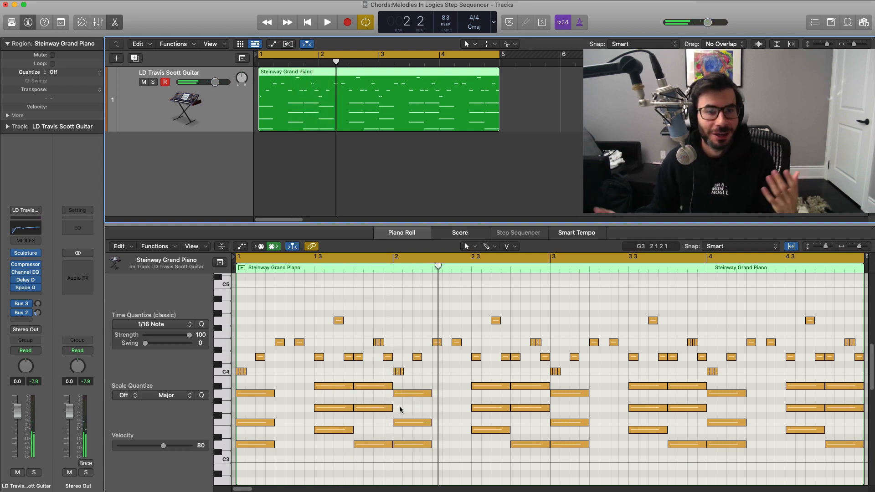
{"action": "key", "text": "space"}
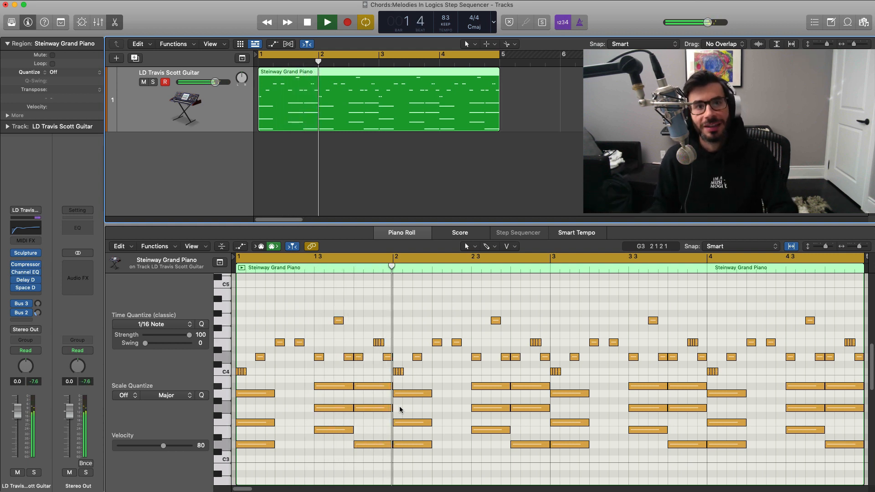
{"action": "key", "text": "space"}
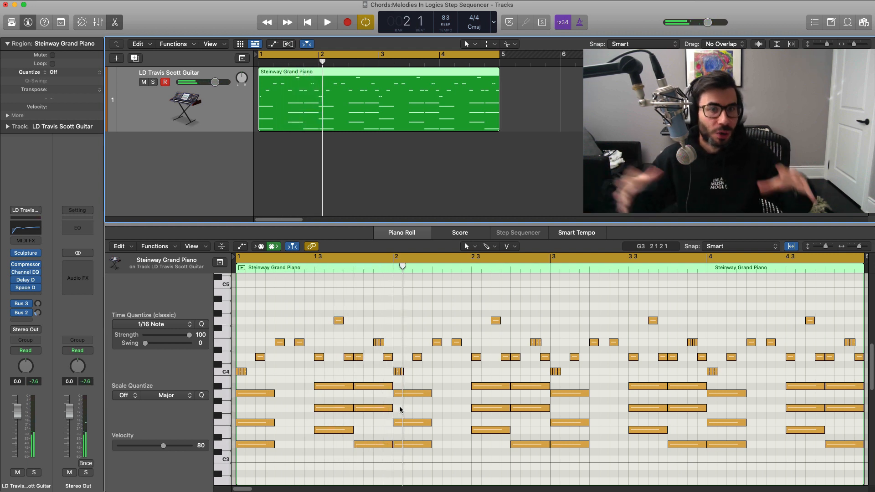